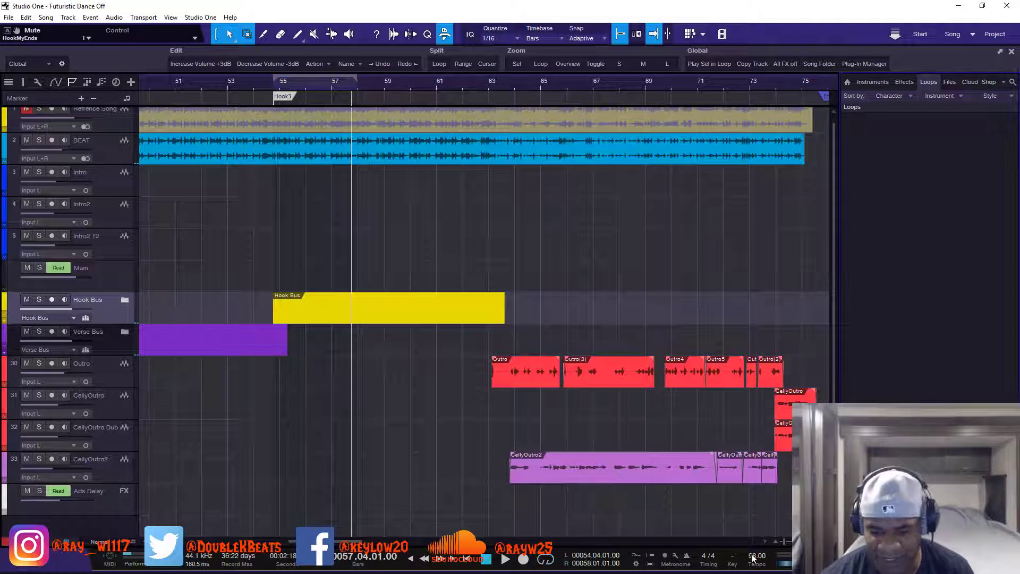
# Expand the Hook Bus folder and unmute hook vocal channels 9–19 in the mixer
pyautogui.click(125, 300)
pyautogui.press('F3')
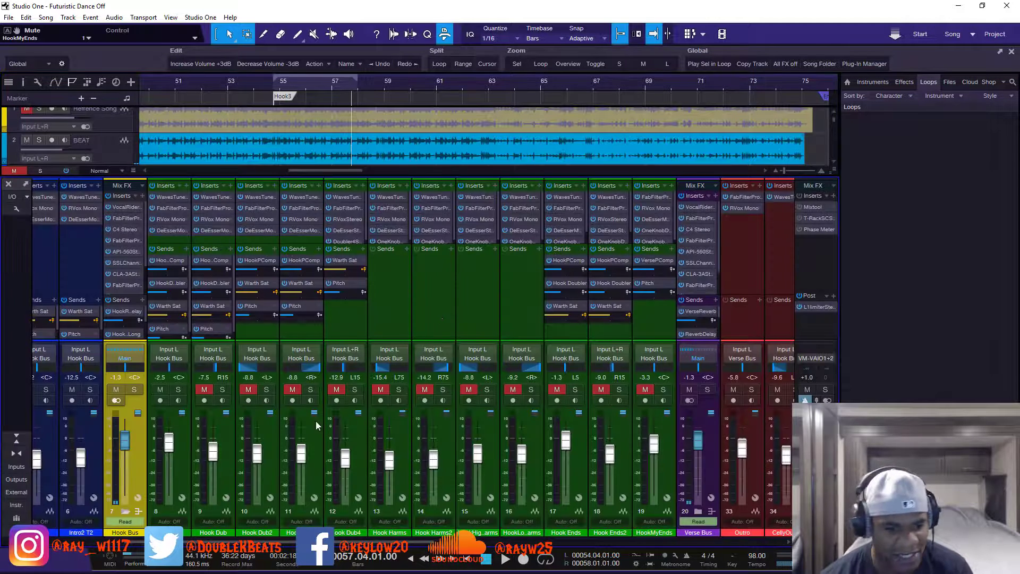
pyautogui.moveTo(214, 391); pyautogui.dragTo(668, 408)
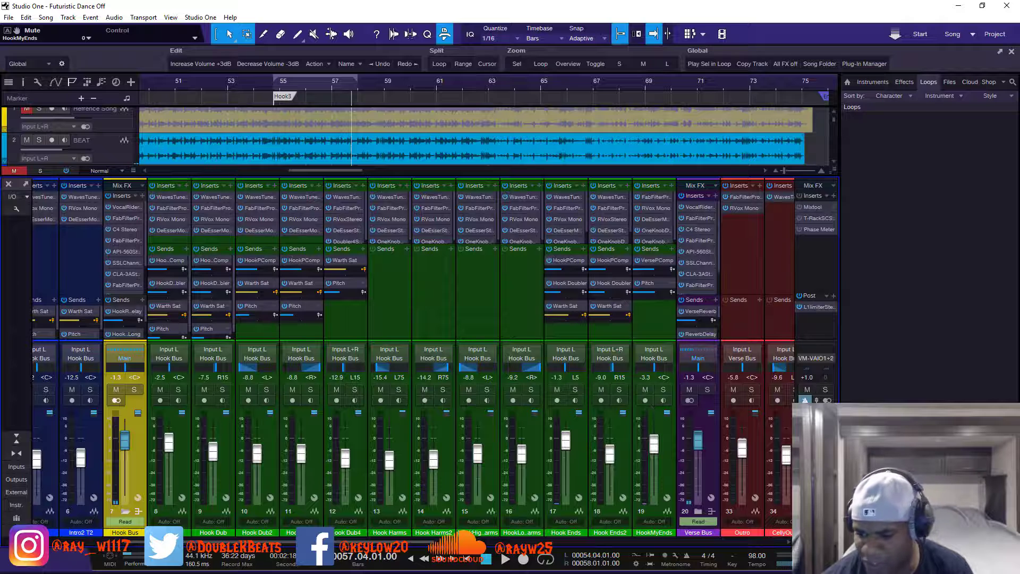
pyautogui.press('F3')
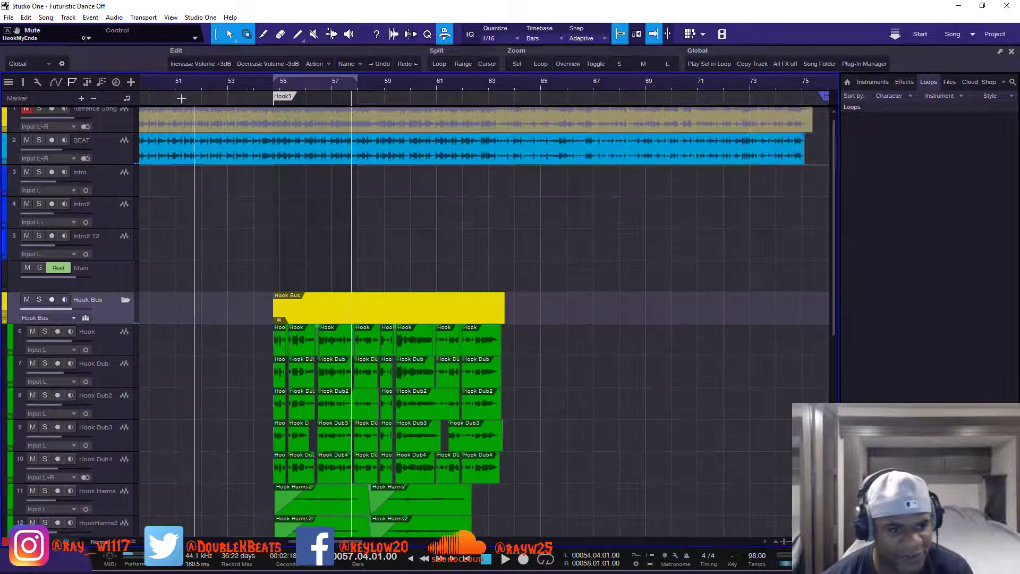
# Play the hook section from the Hook3 marker with the mixer console showing
pyautogui.click(269, 88)
pyautogui.scroll(5, 268, 88)
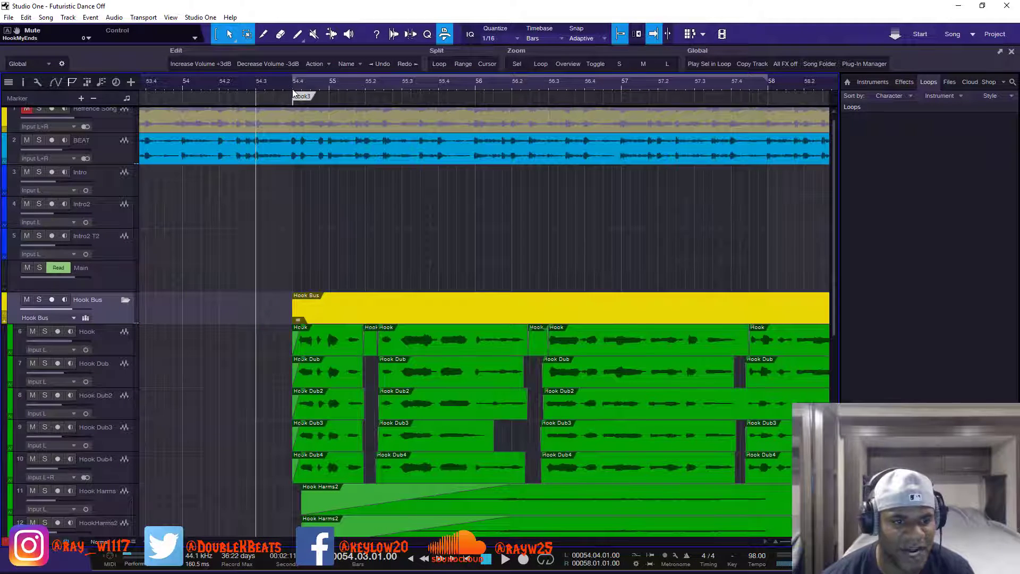
pyautogui.click(293, 92)
pyautogui.press('space')
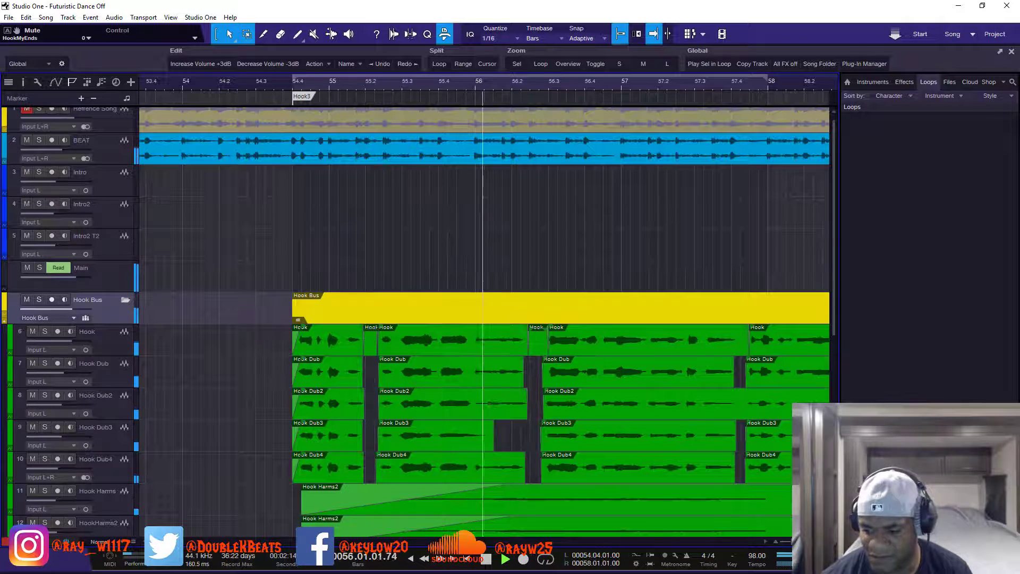
pyautogui.press('F3')
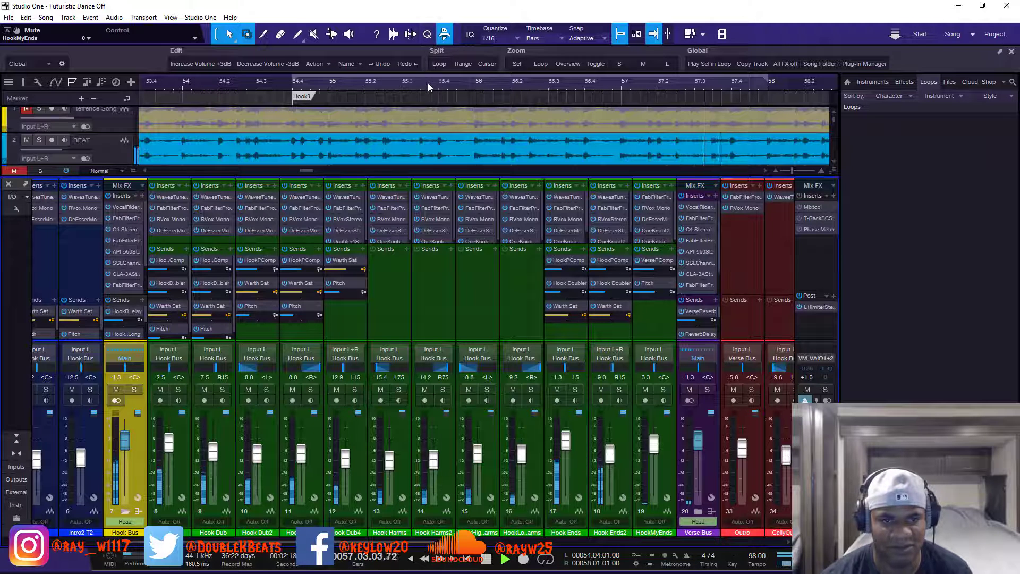
pyautogui.scroll(-3, 428, 82)
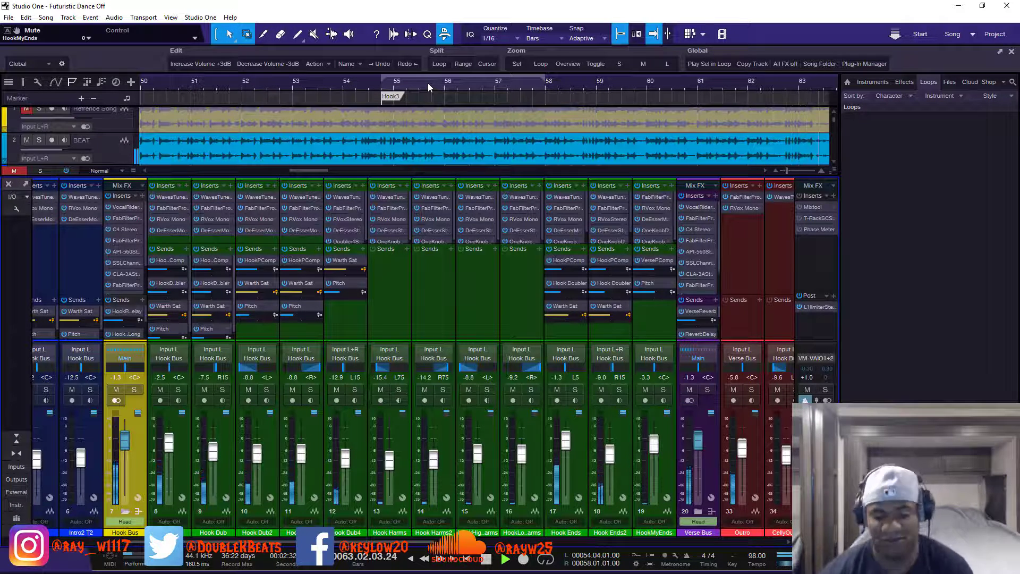
# Stop playback and mute channels 10–19, Hook Dub2 through HookMyEnds, again
pyautogui.press('space')
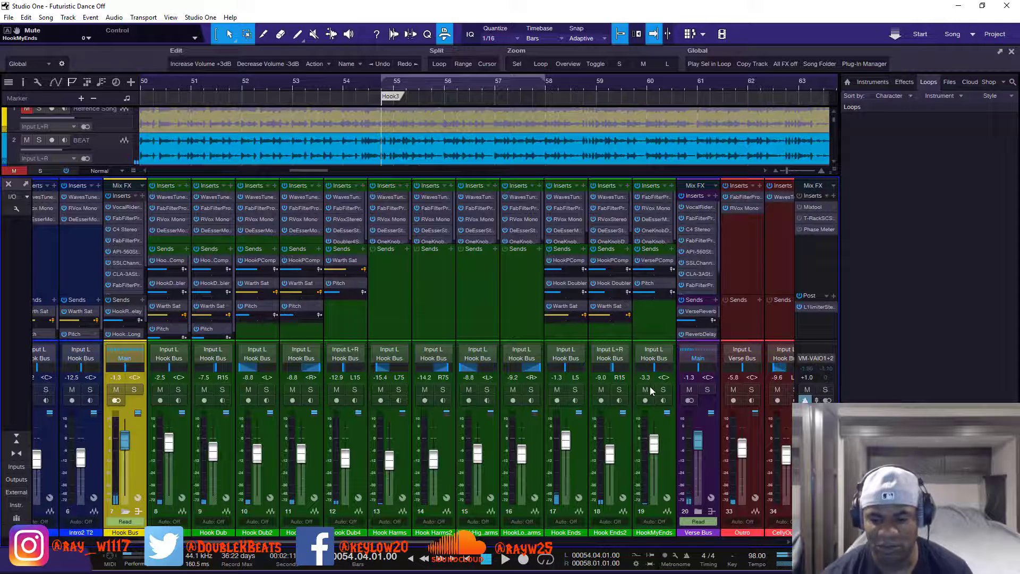
pyautogui.moveTo(649, 388); pyautogui.dragTo(204, 390)
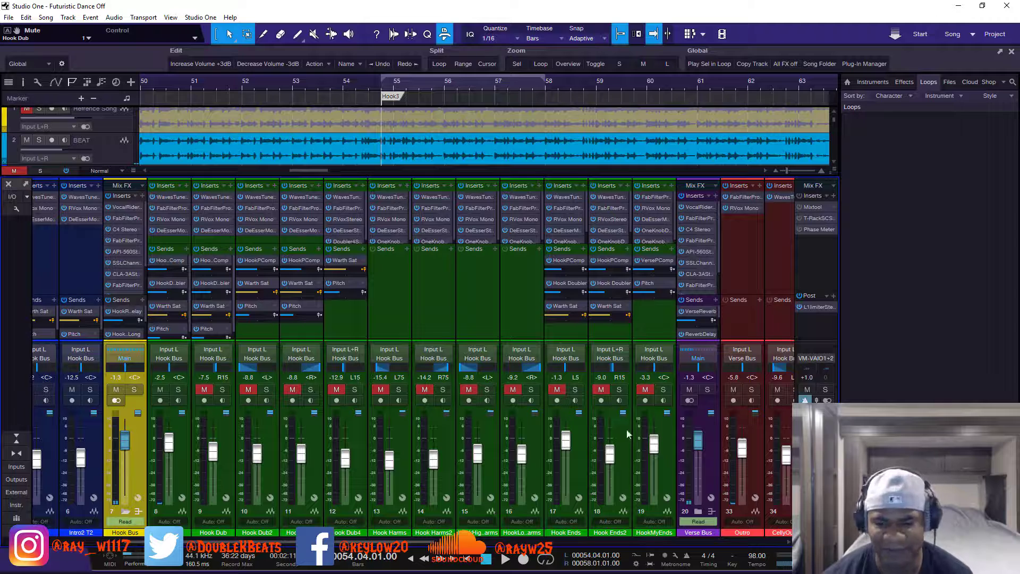
pyautogui.press('F3')
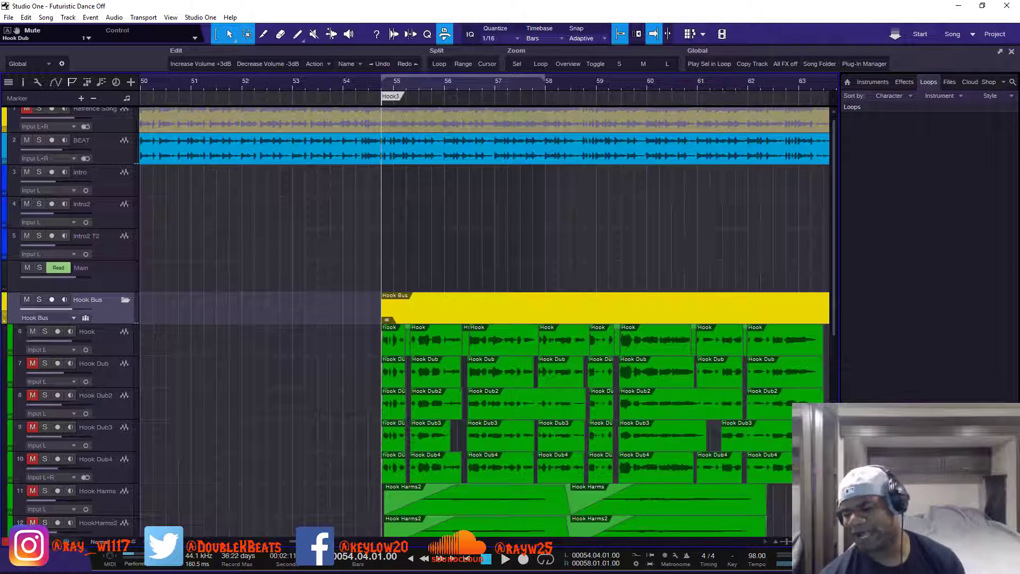
pyautogui.press('F3')
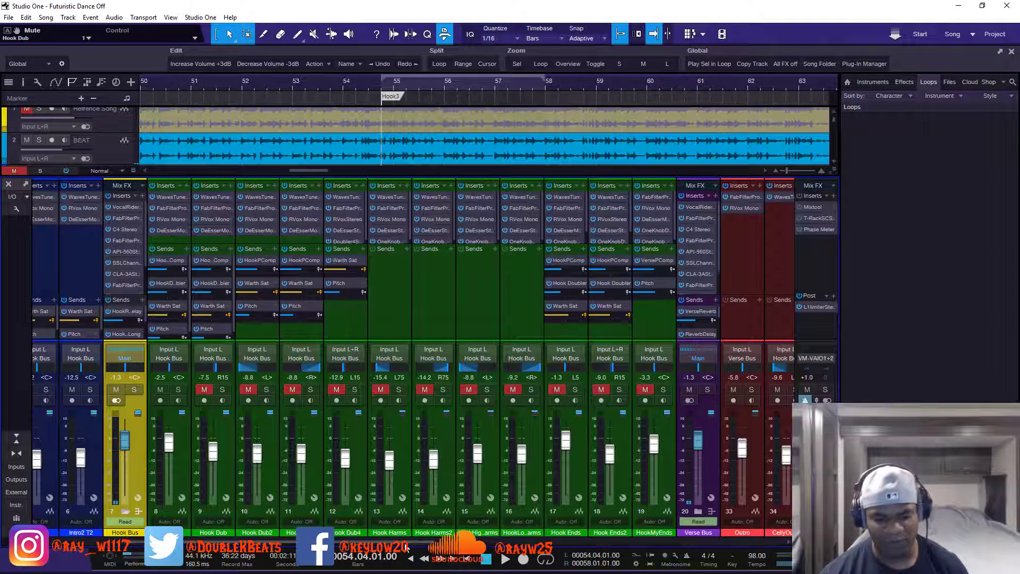
# Inspect the HookReverbDelay return's Manny Marroquin plate reverb and its FabFilter Pro-Q 2 EQ
pyautogui.hscroll(5, 565, 525)
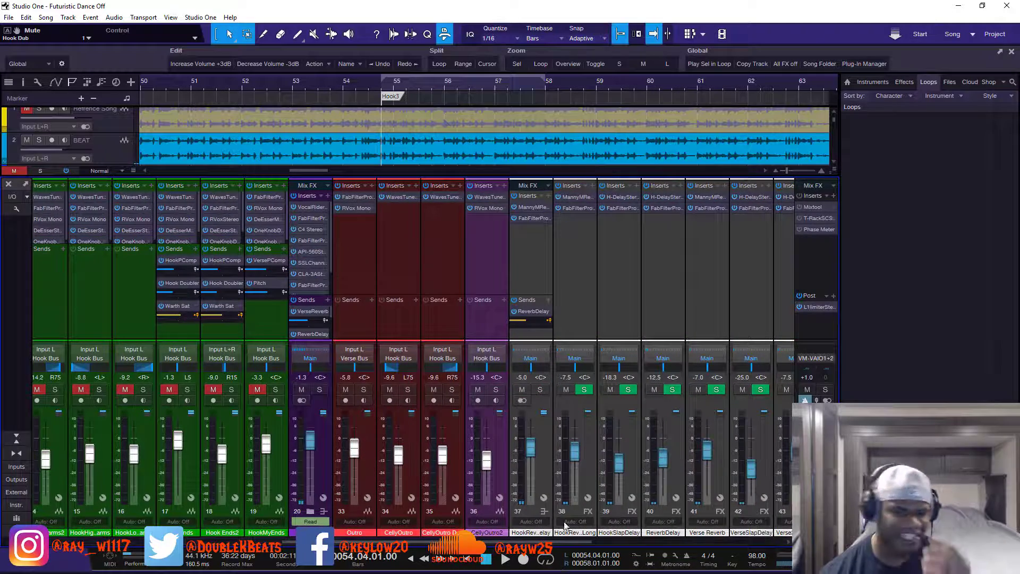
pyautogui.click(529, 207)
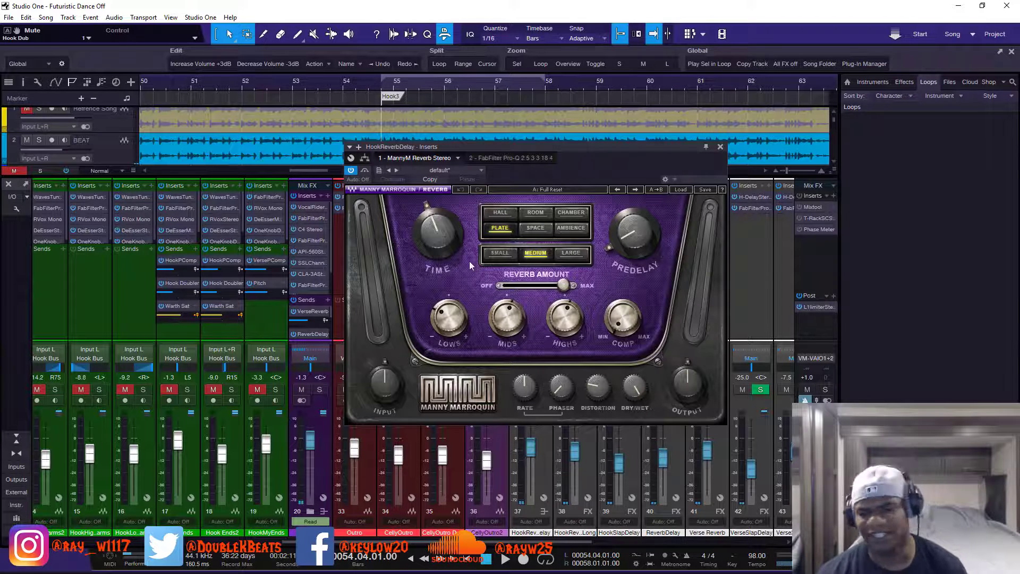
pyautogui.click(720, 147)
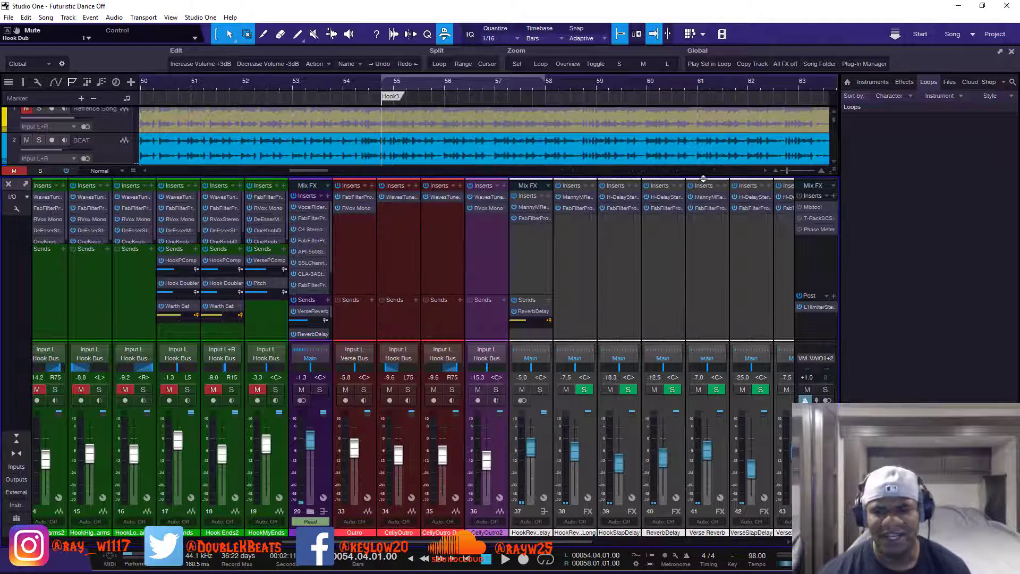
pyautogui.click(531, 218)
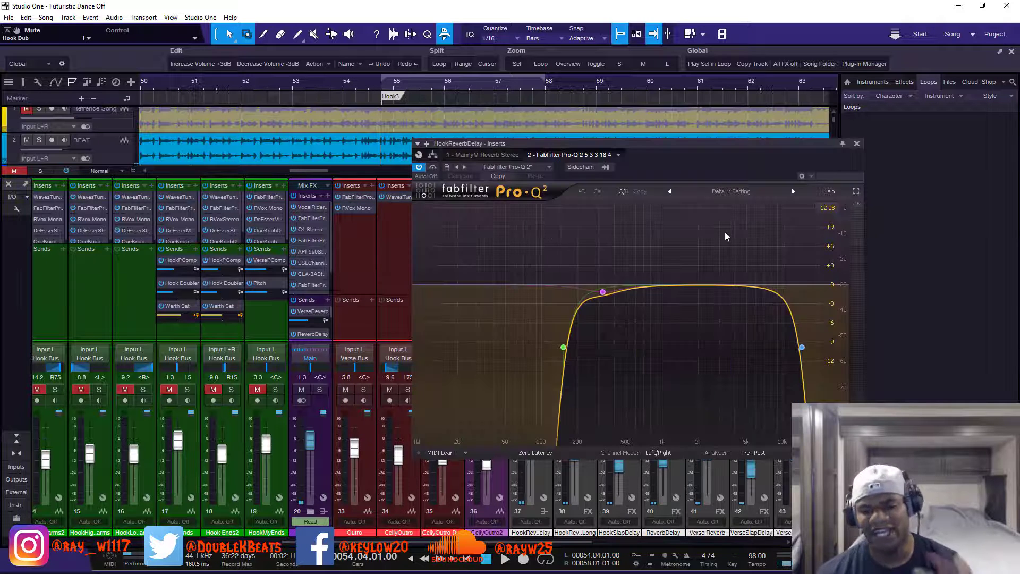
pyautogui.click(856, 145)
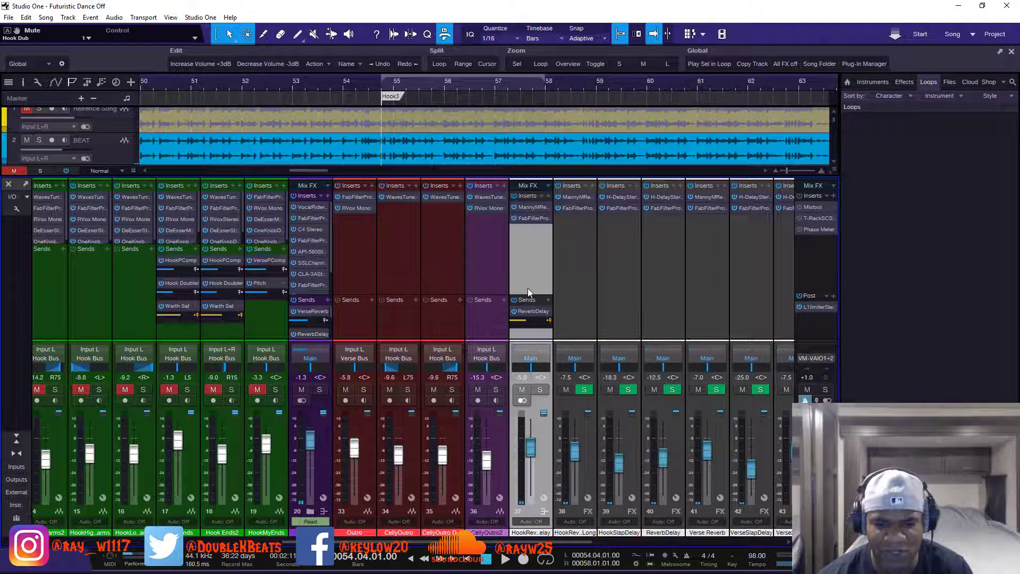
# Check the reverb on the Hook Reverb Long return channel
pyautogui.click(575, 337)
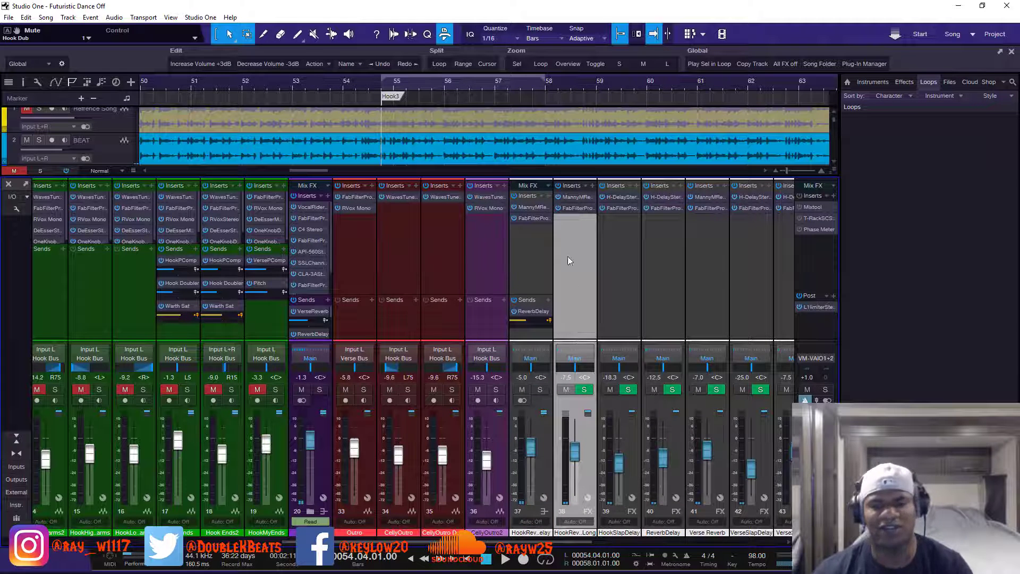
pyautogui.click(572, 196)
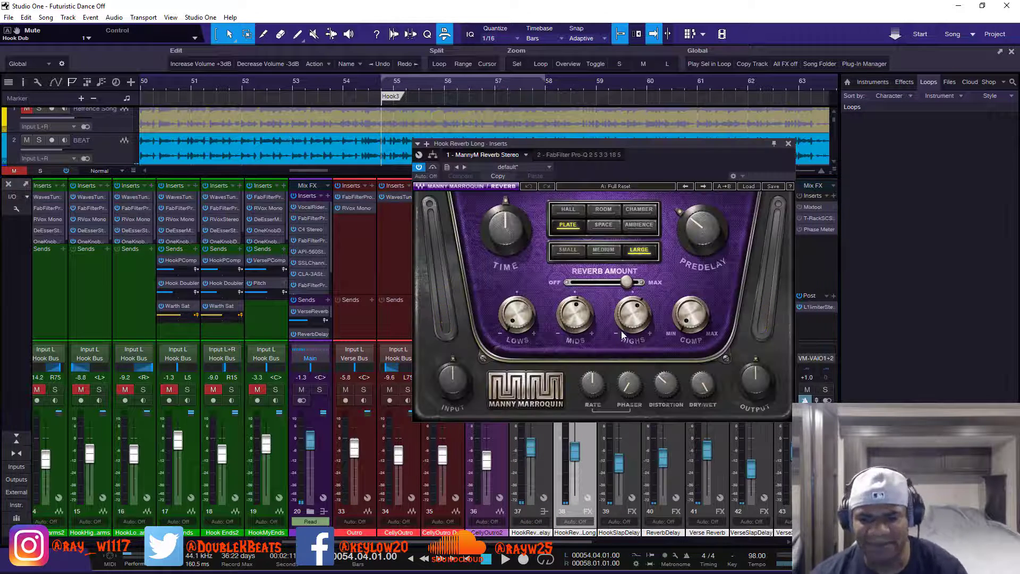
pyautogui.click(663, 395)
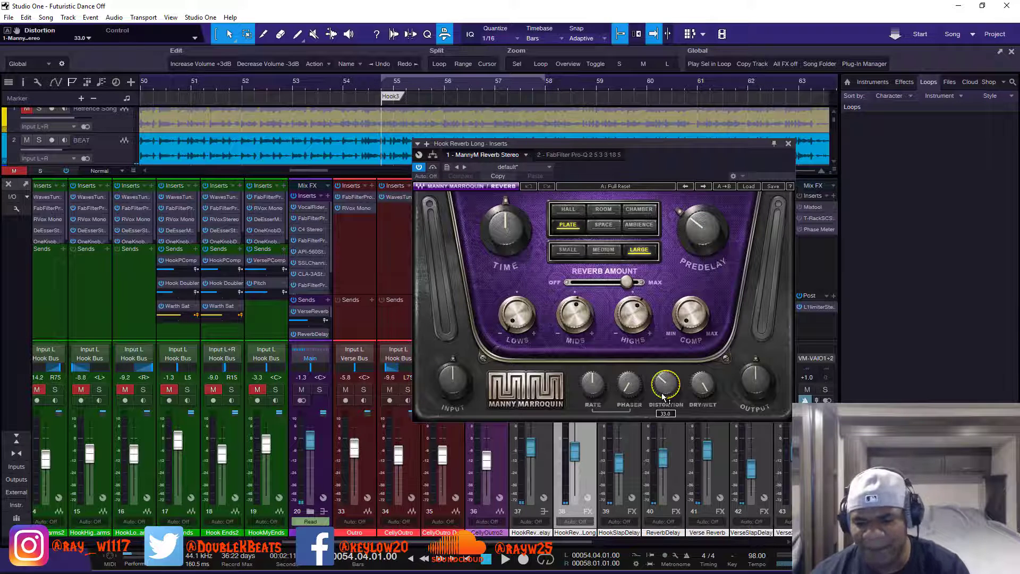
pyautogui.click(788, 143)
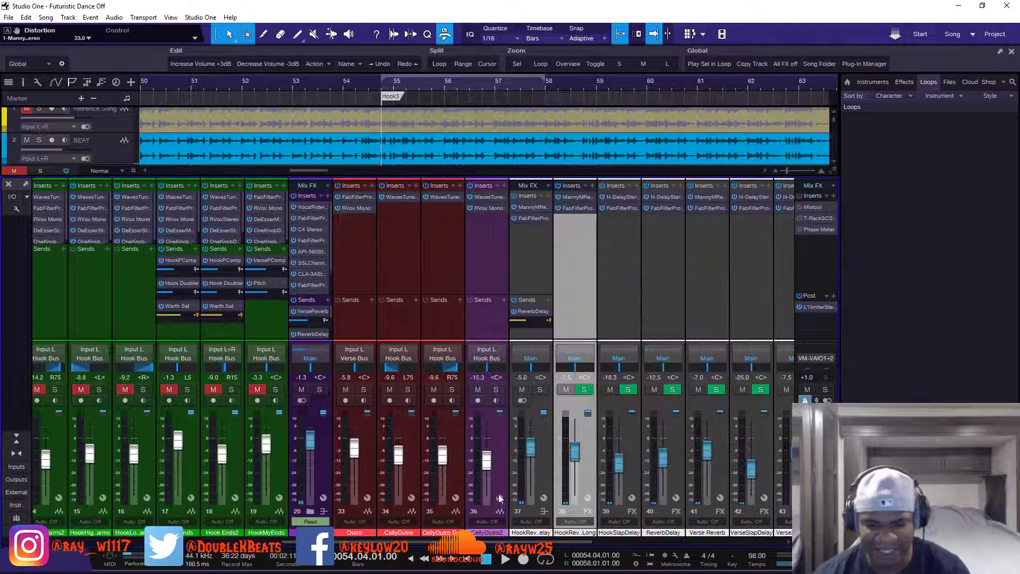
# Compare the HookReverbDelay and HookSlapDelay returns by toggling their solo and mute during playback
pyautogui.click(541, 392)
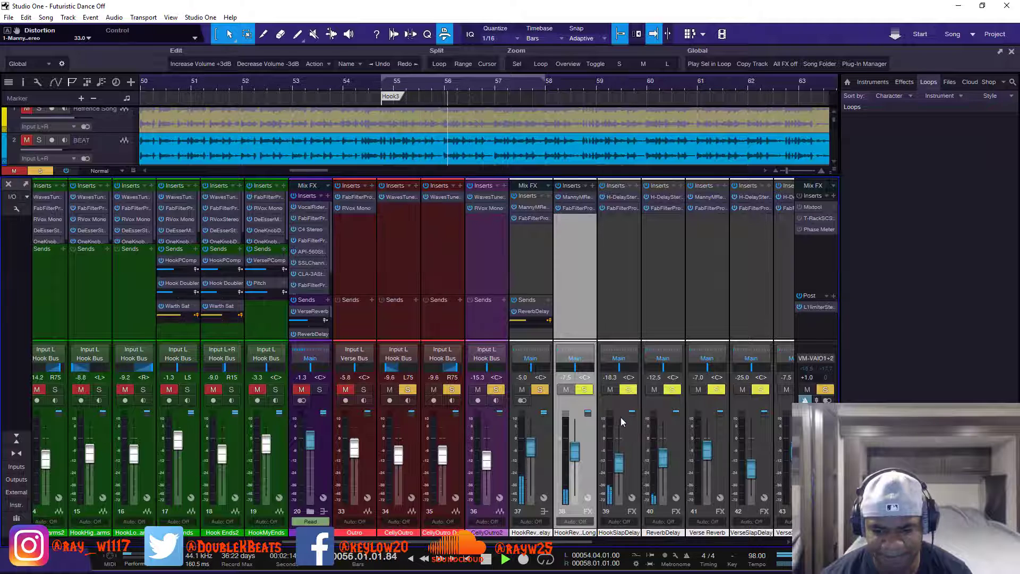
pyautogui.click(611, 391)
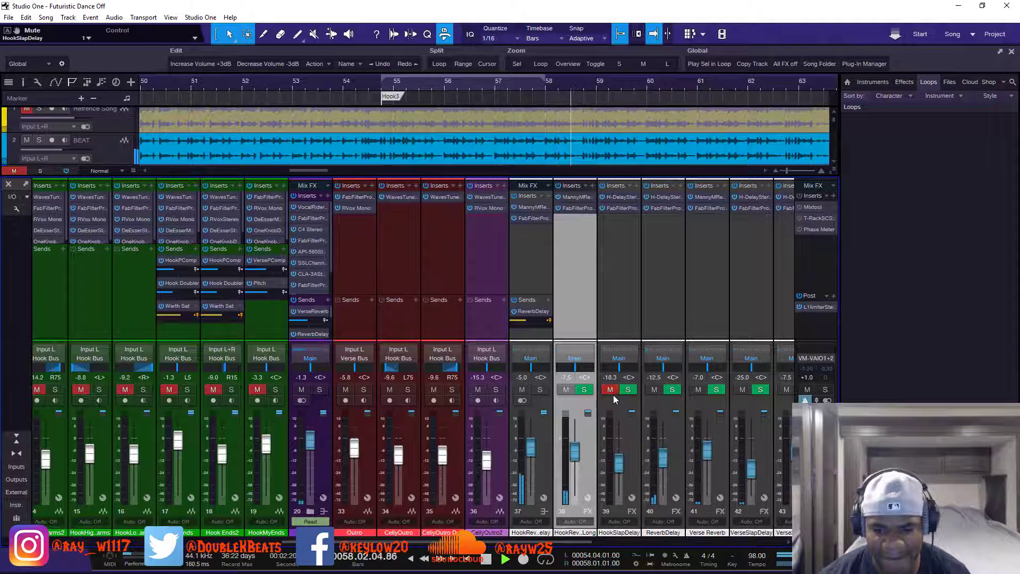
pyautogui.click(579, 392)
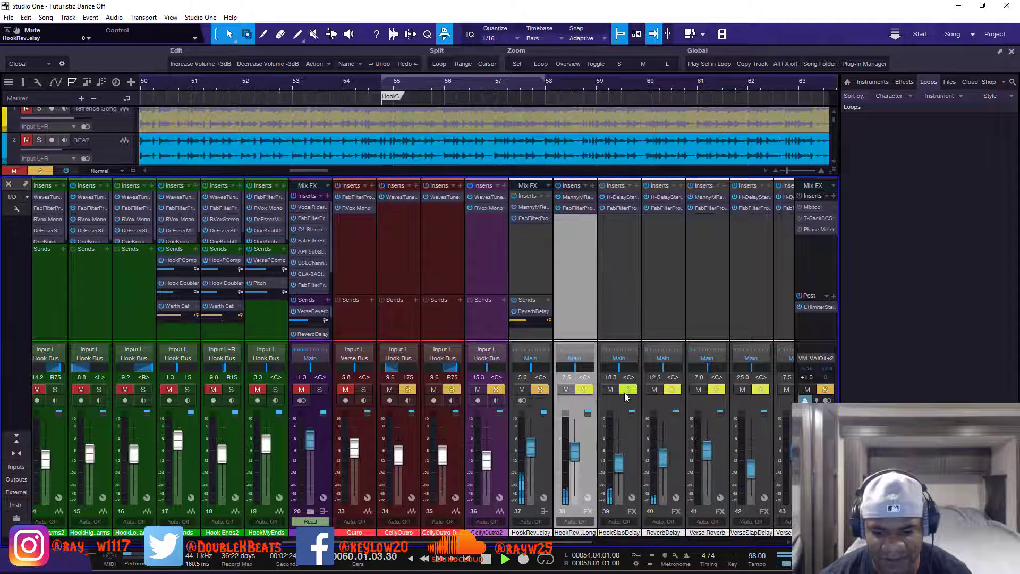
pyautogui.click(523, 390)
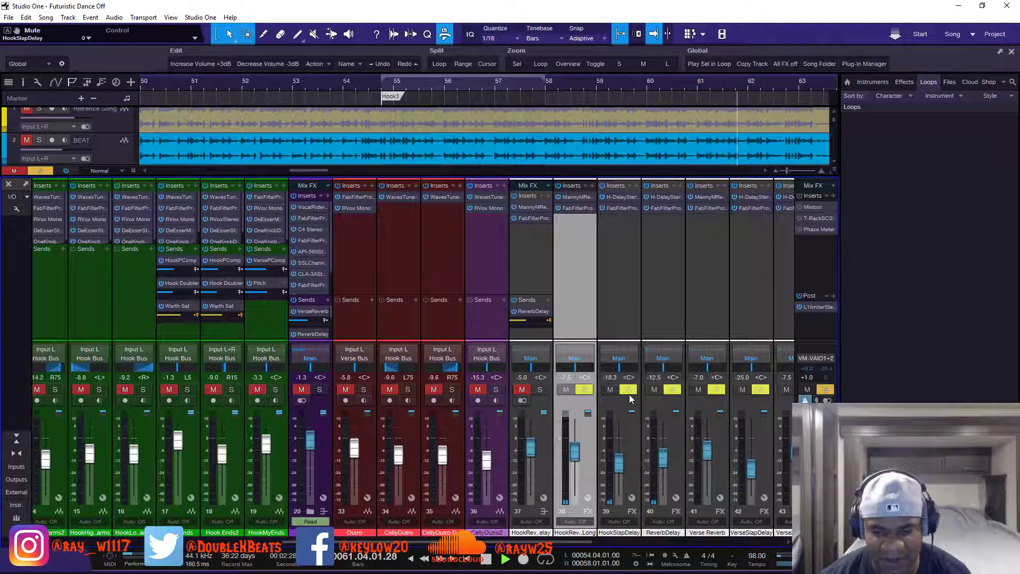
pyautogui.press('space')
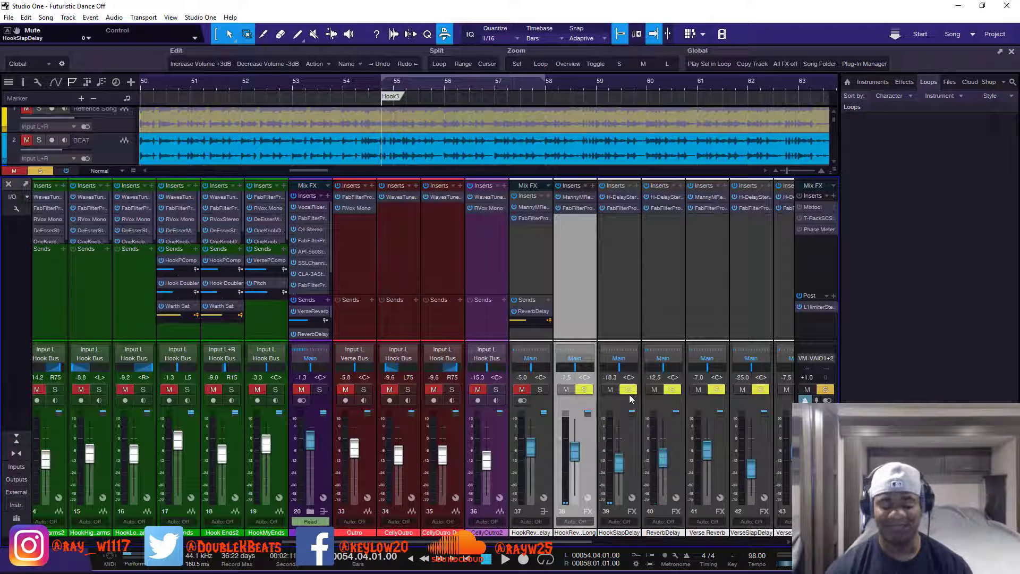
pyautogui.press('space')
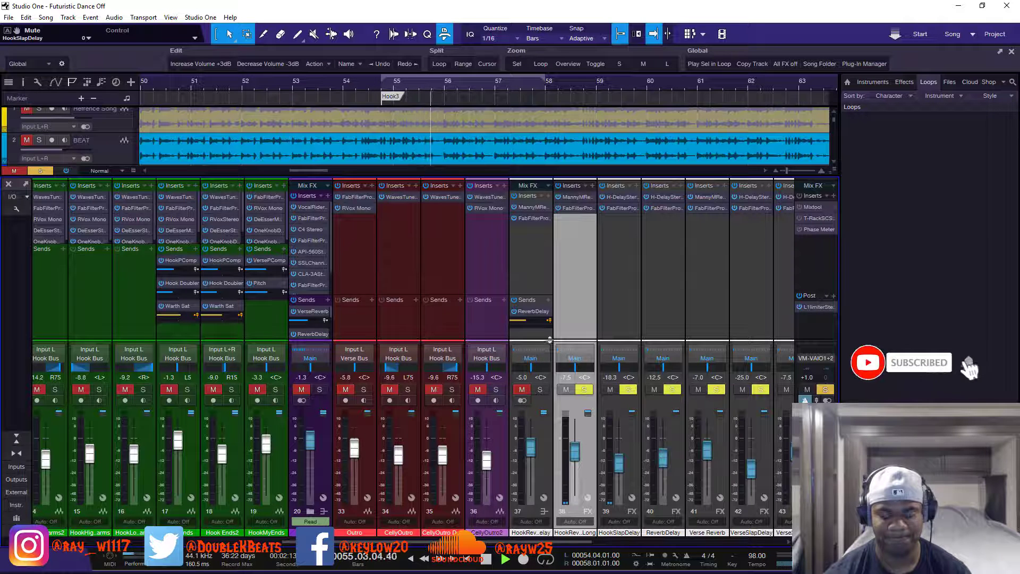
pyautogui.press('space')
pyautogui.press('space')
pyautogui.press('space')
# Solo the HookReverbDelay return, replay from the loop start, and return to the first channels
pyautogui.click(523, 394)
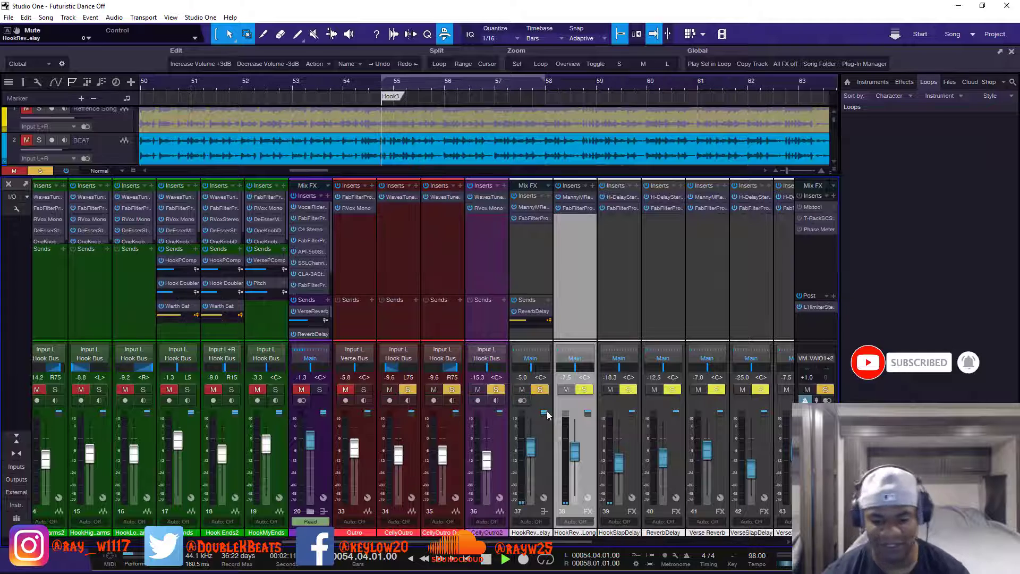
pyautogui.press('space')
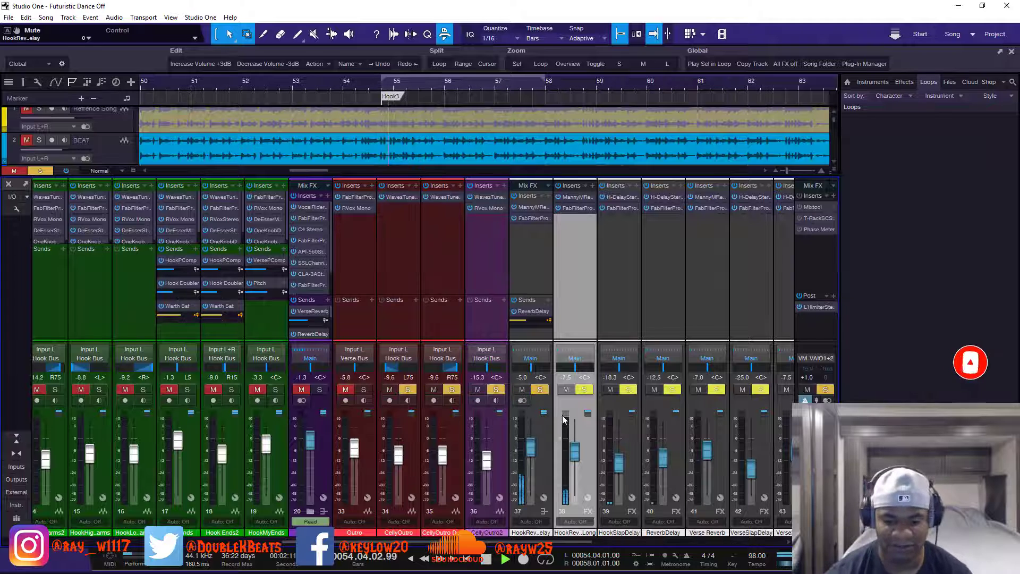
pyautogui.click(544, 392)
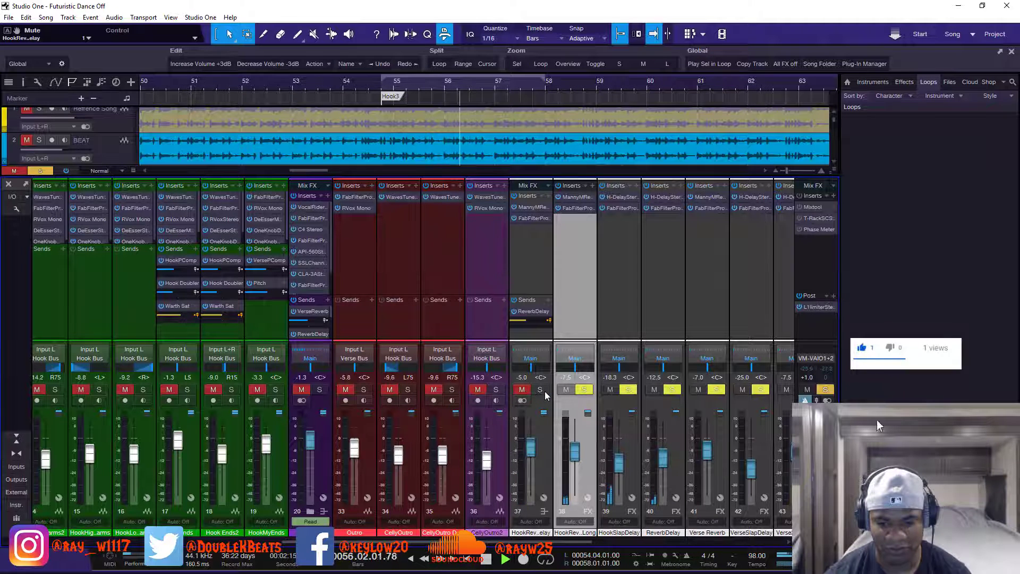
pyautogui.click(544, 391)
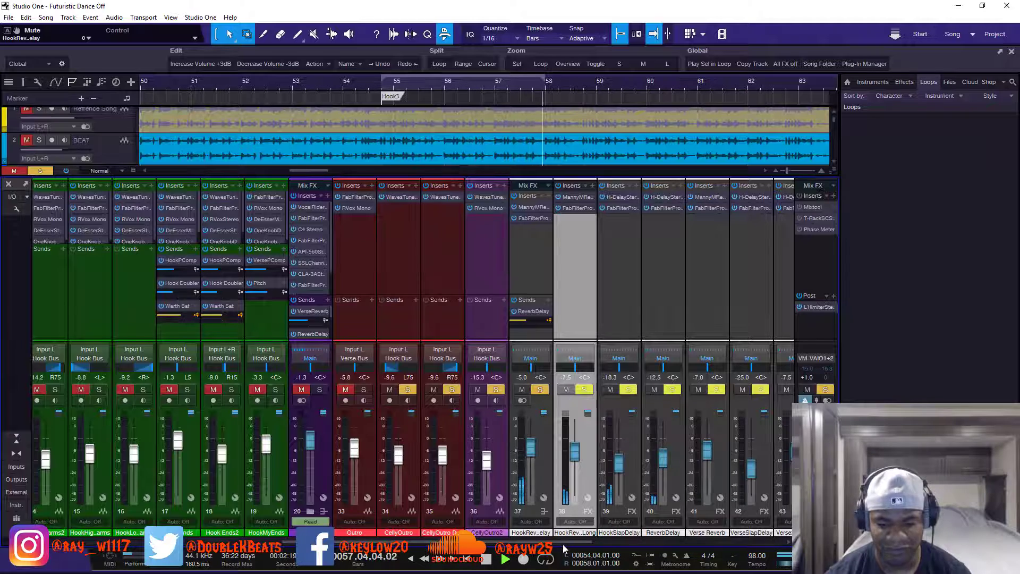
pyautogui.moveTo(564, 545); pyautogui.dragTo(335, 544)
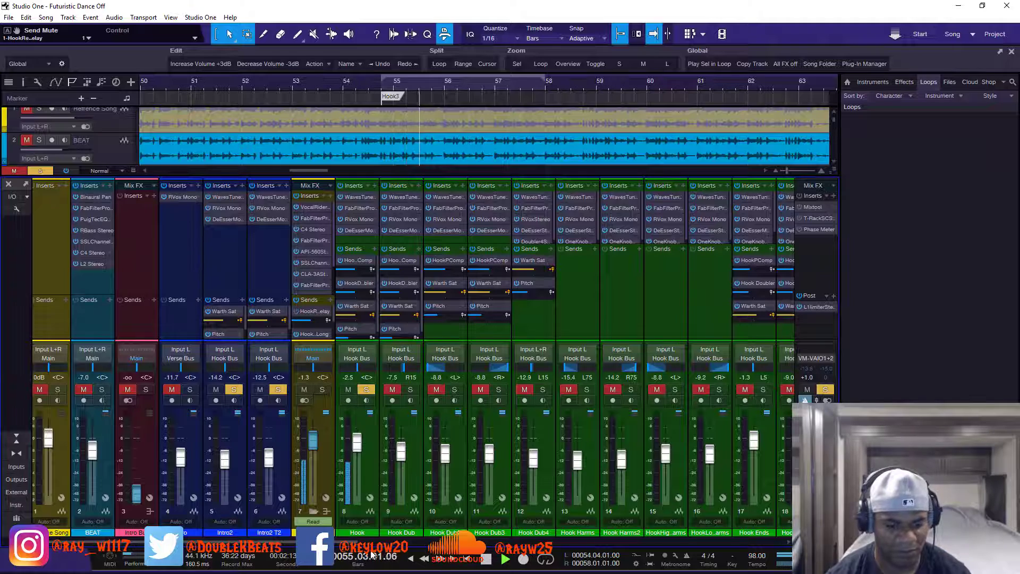
# Enlarge the sends area so channel 7's third send is visible
pyautogui.moveTo(371, 543); pyautogui.dragTo(600, 541)
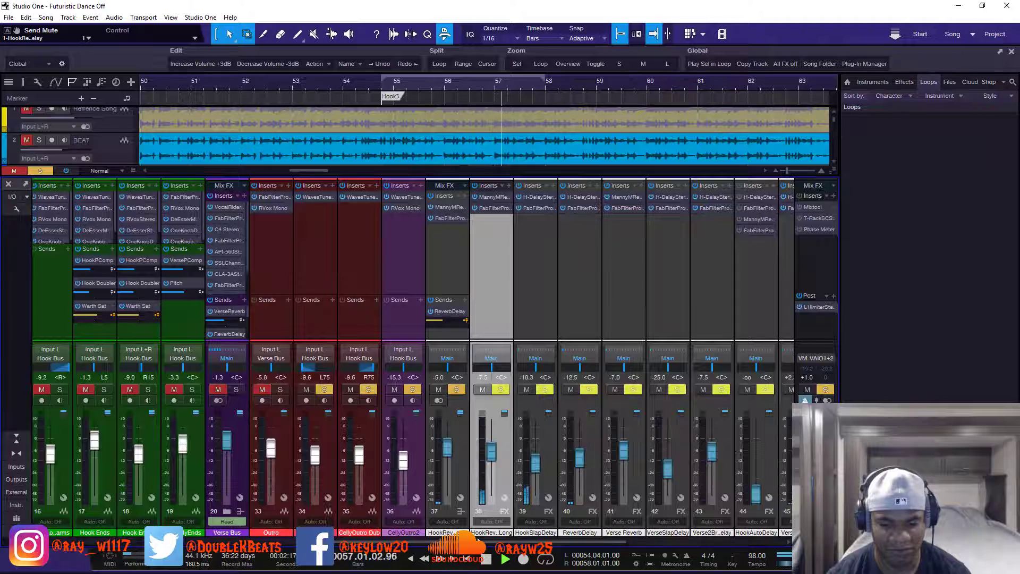
pyautogui.scroll(5, 479, 349)
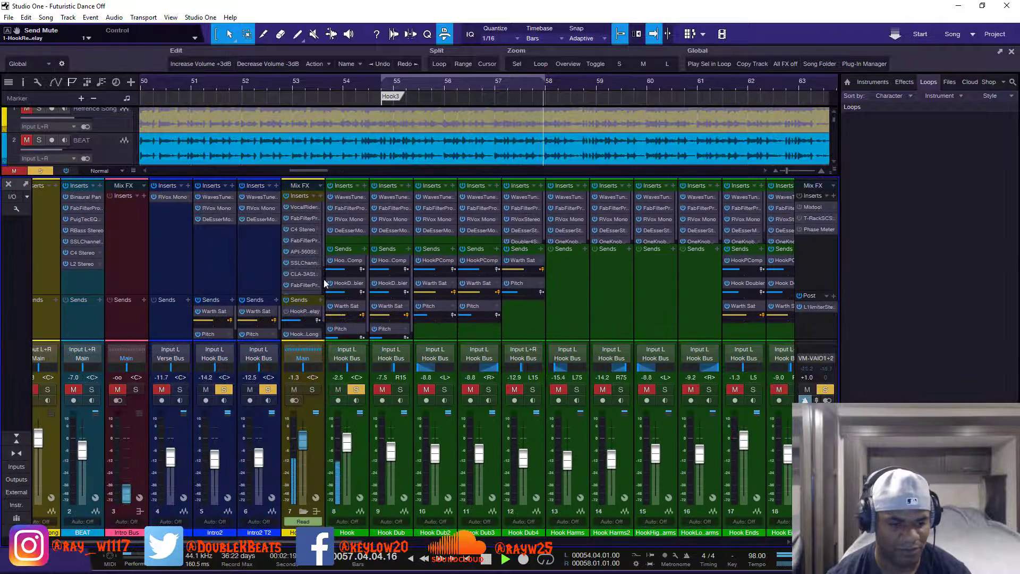
pyautogui.moveTo(325, 277); pyautogui.dragTo(302, 319)
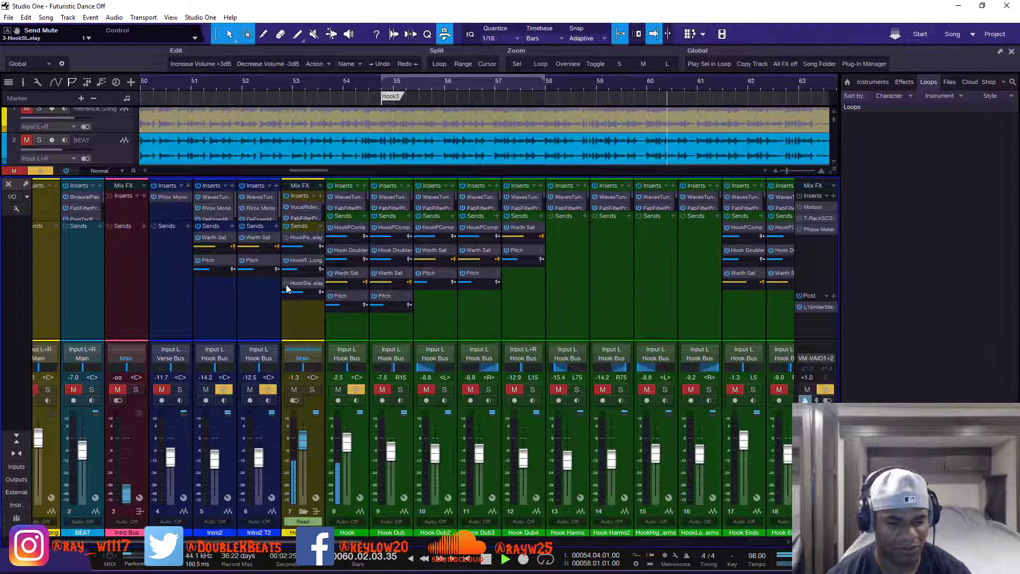
# Stop playback, check the Hook Reverb Long bus reverb, and return to the first channels
pyautogui.click(504, 542)
pyautogui.click(504, 550)
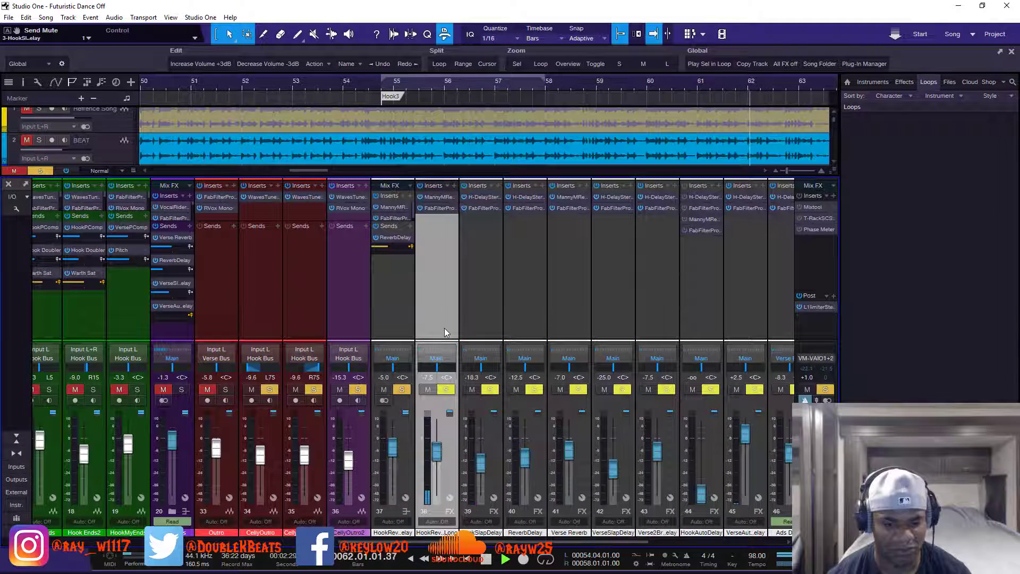
pyautogui.press('space')
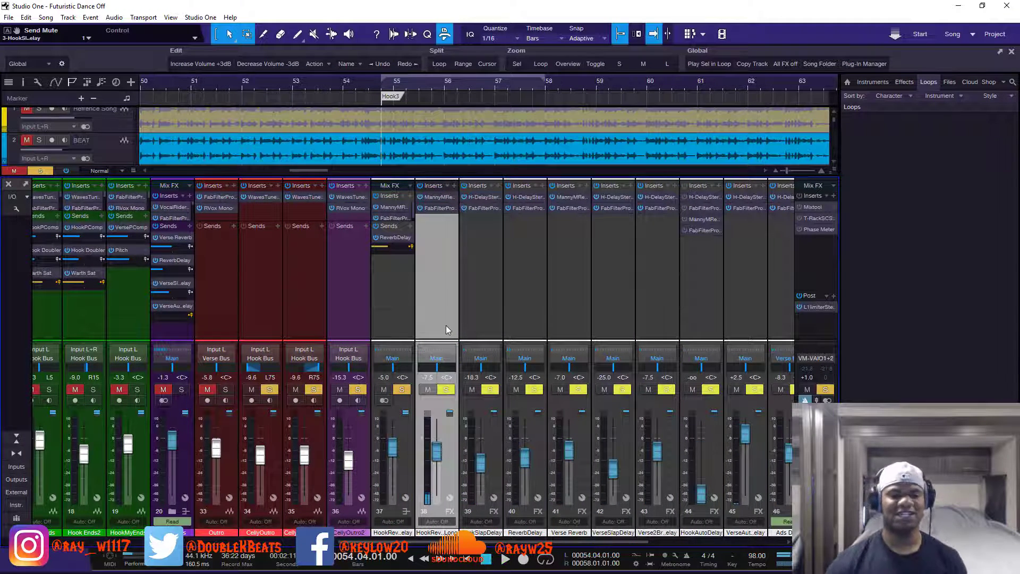
pyautogui.click(436, 200)
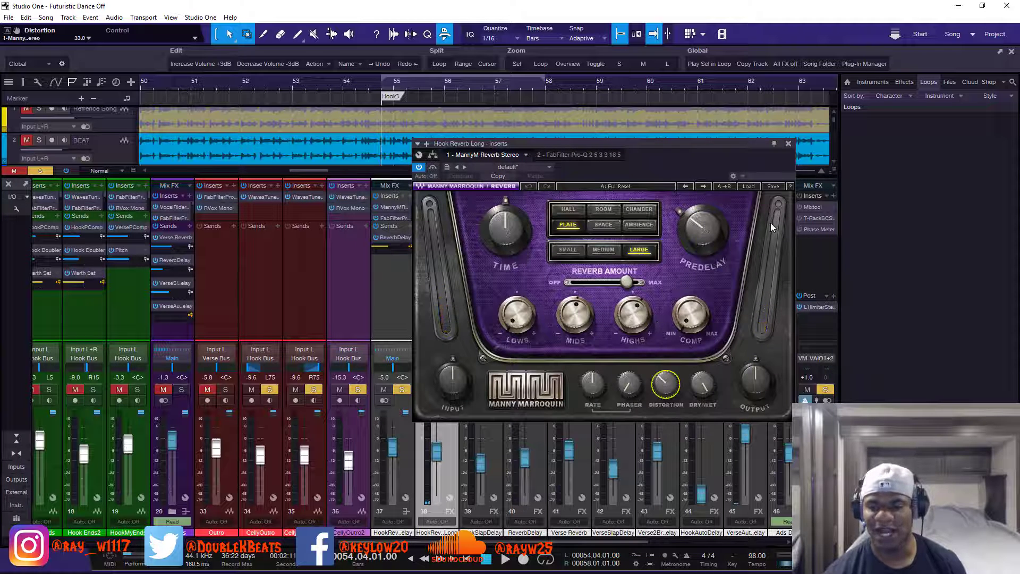
pyautogui.click(789, 143)
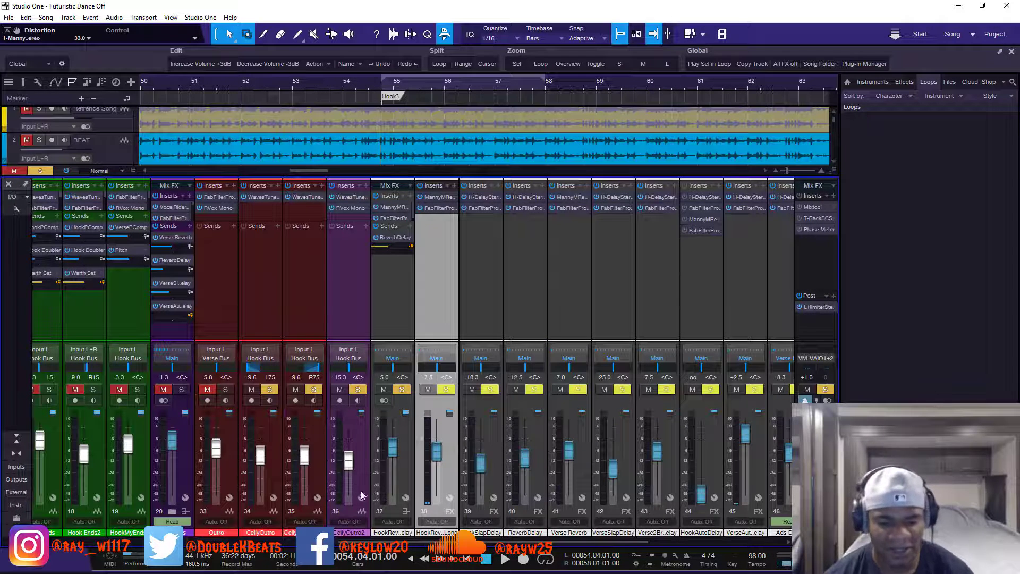
pyautogui.click(335, 545)
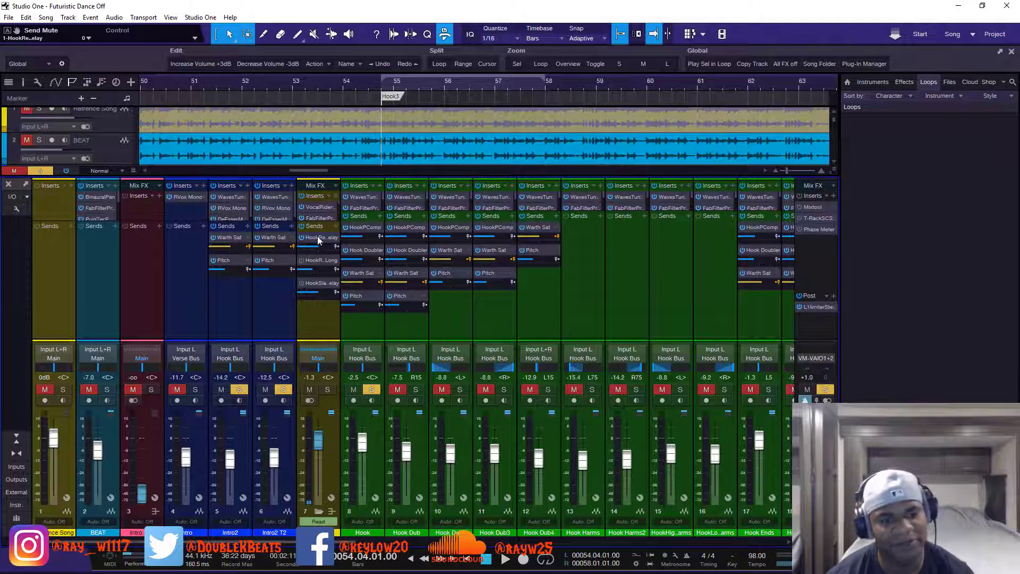
# Open the HookReverbDelay reverb and audition it with BEAT soloed, trying Phaser and Distortion
pyautogui.doubleClick(317, 239)
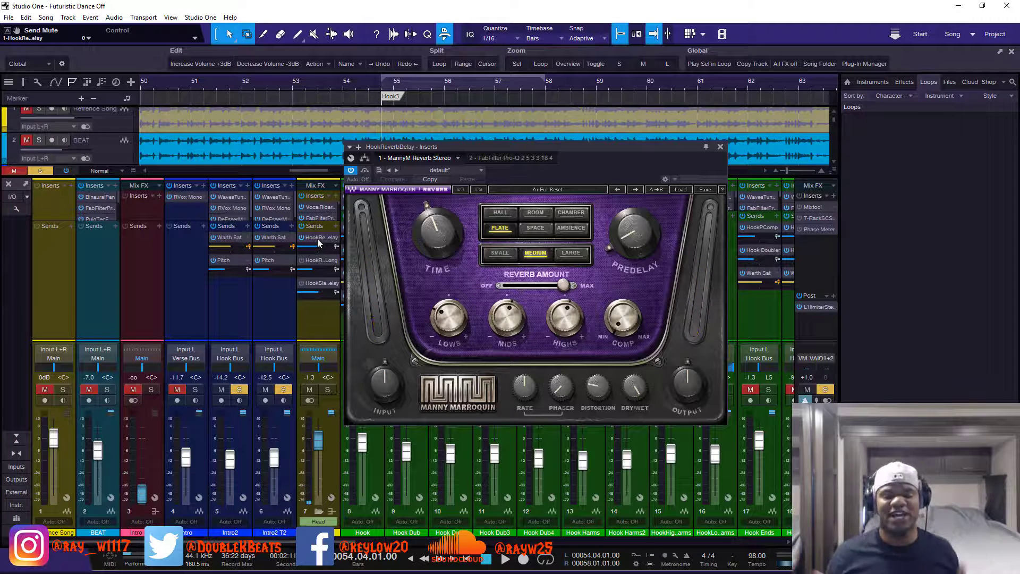
pyautogui.click(88, 389)
pyautogui.press('space')
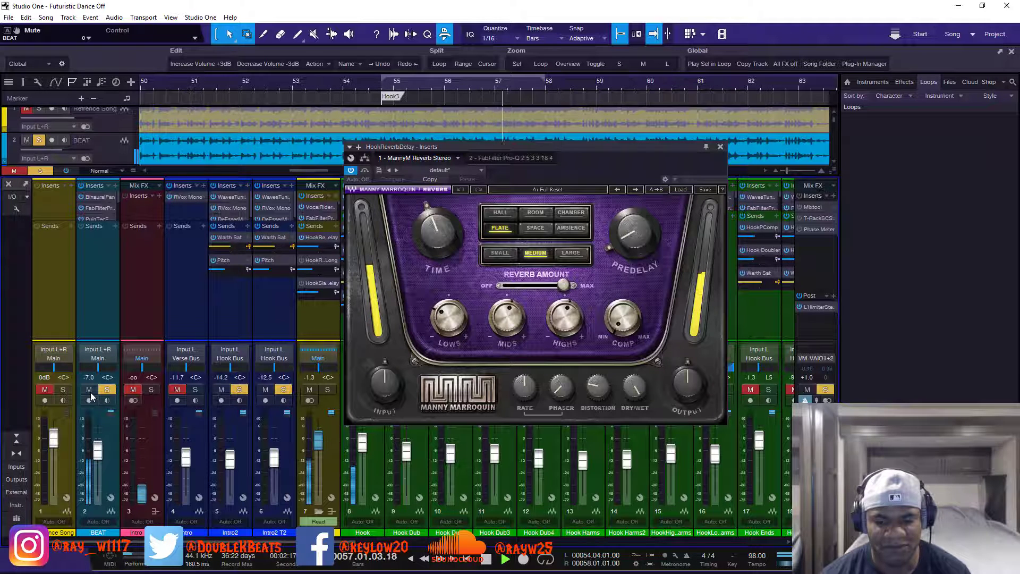
pyautogui.click(558, 396)
pyautogui.click(599, 391)
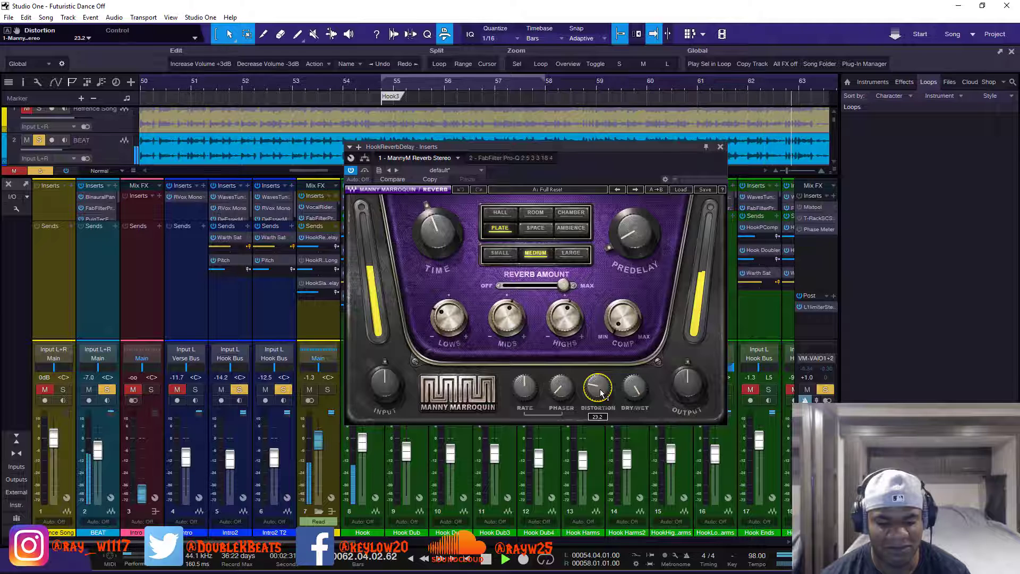
pyautogui.press('space')
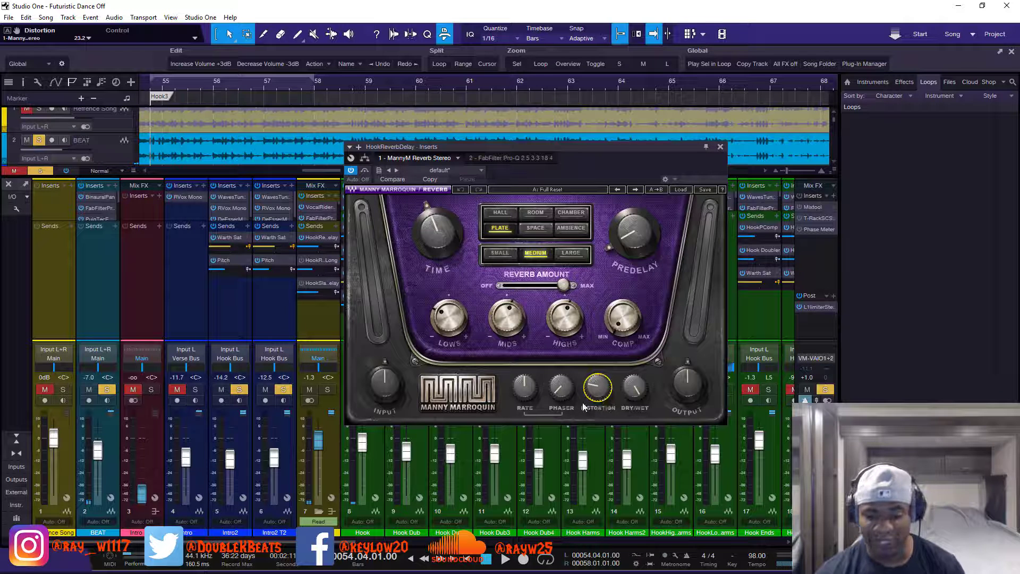
# Set the reverb's Phaser to 45, then close it and move to the effect returns
pyautogui.click(562, 389)
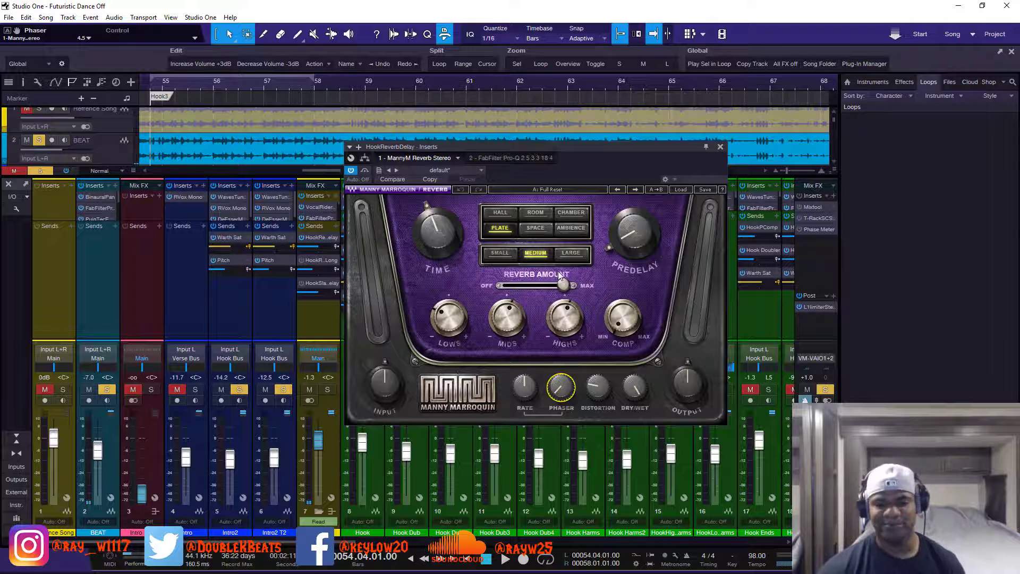
pyautogui.click(720, 147)
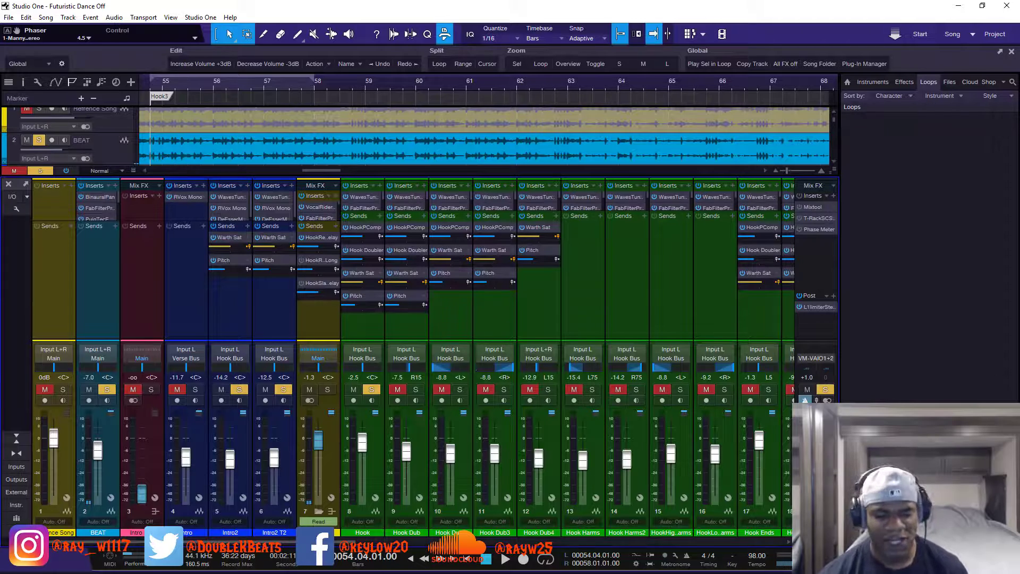
pyautogui.hscroll(3, 378, 561)
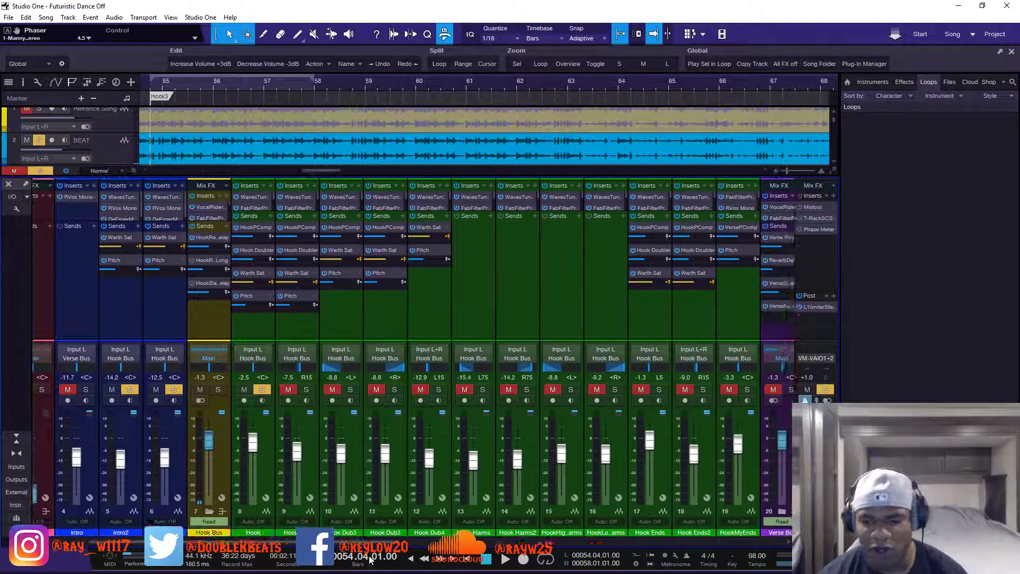
pyautogui.hscroll(10, 378, 561)
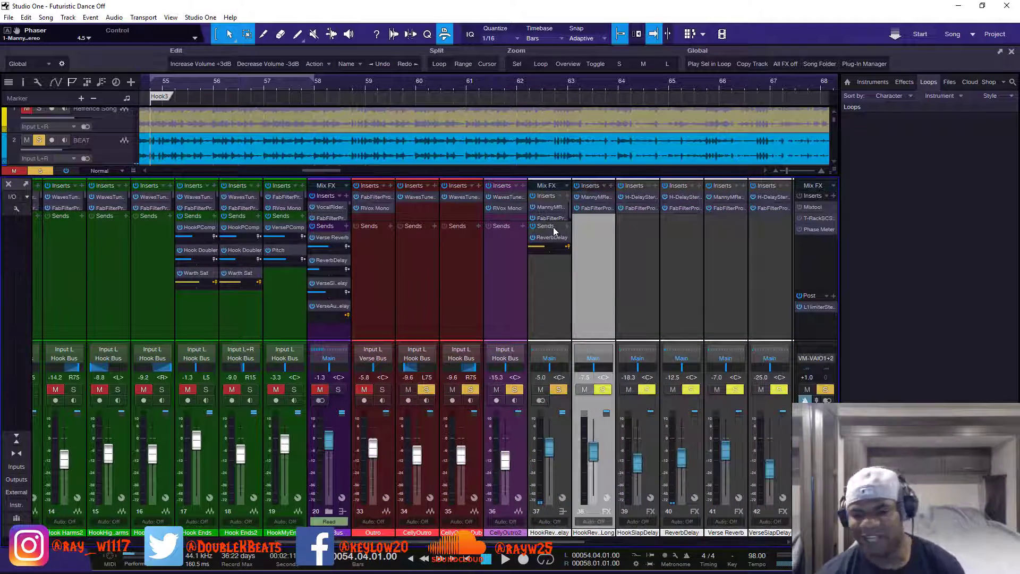
# Enlarge the inserts area and recheck the HookReverbDelay Manny Marroquin medium plate reverb
pyautogui.moveTo(547, 224); pyautogui.dragTo(546, 278)
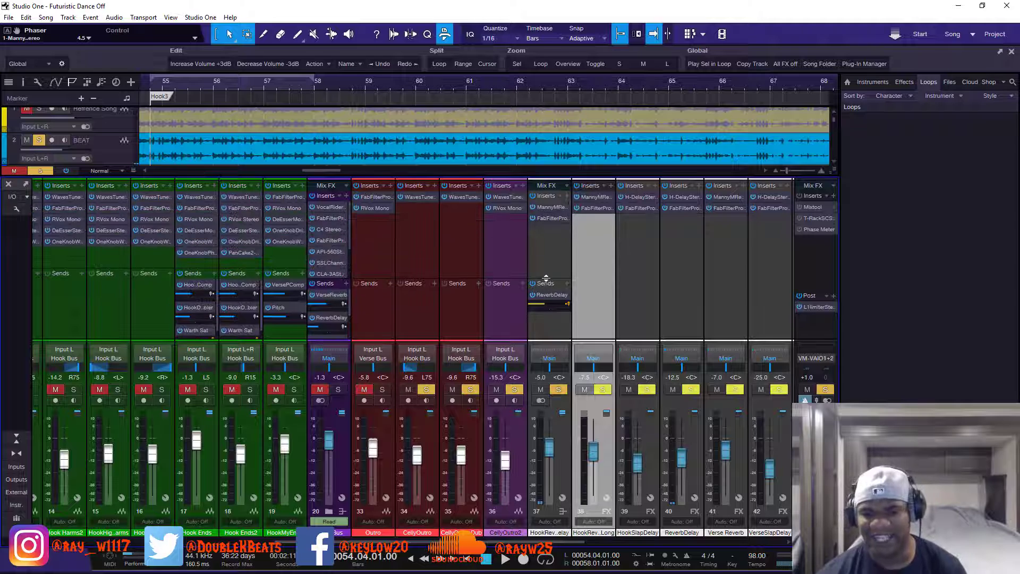
pyautogui.click(550, 208)
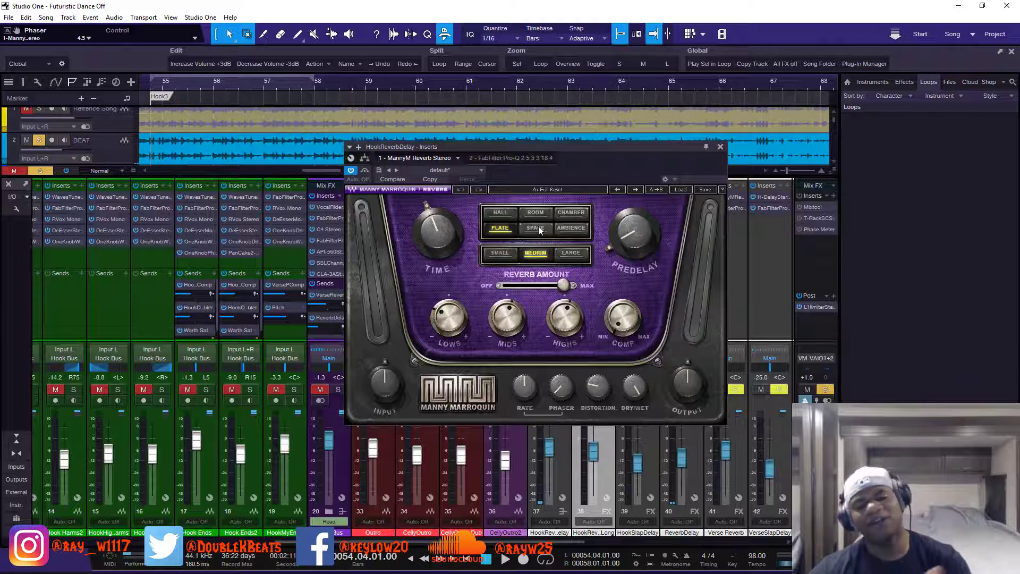
pyautogui.click(719, 147)
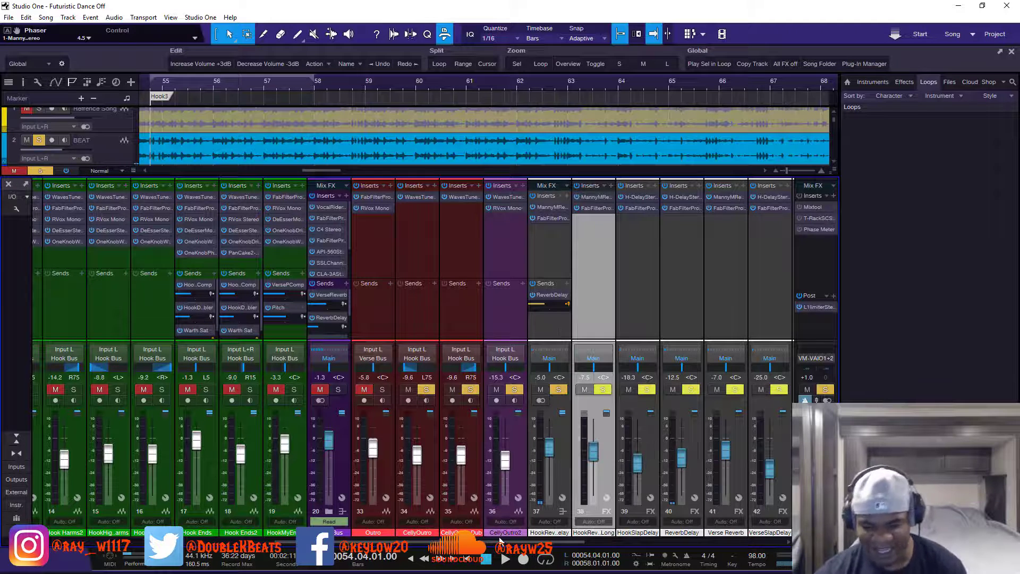
# Widen the sends area, briefly solo channels 7–18, then clear all solos and play
pyautogui.hscroll(-2, 500, 540)
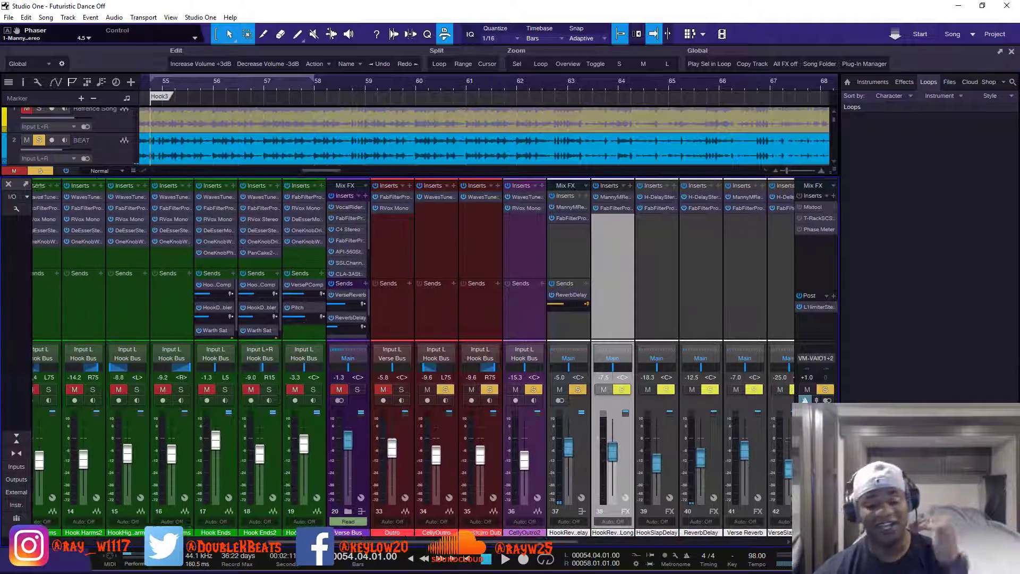
pyautogui.hscroll(-5, 499, 540)
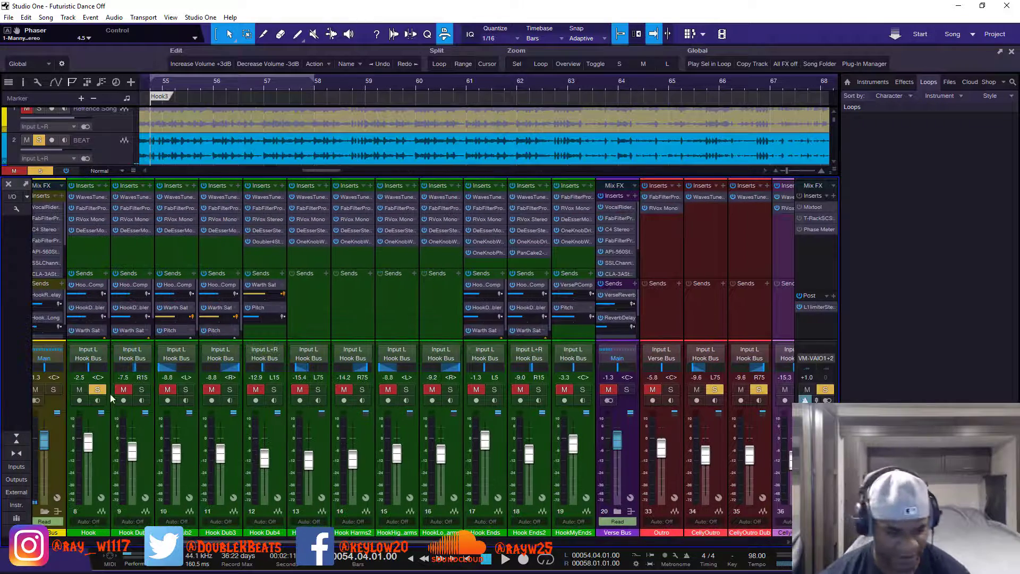
pyautogui.hscroll(-7, 377, 543)
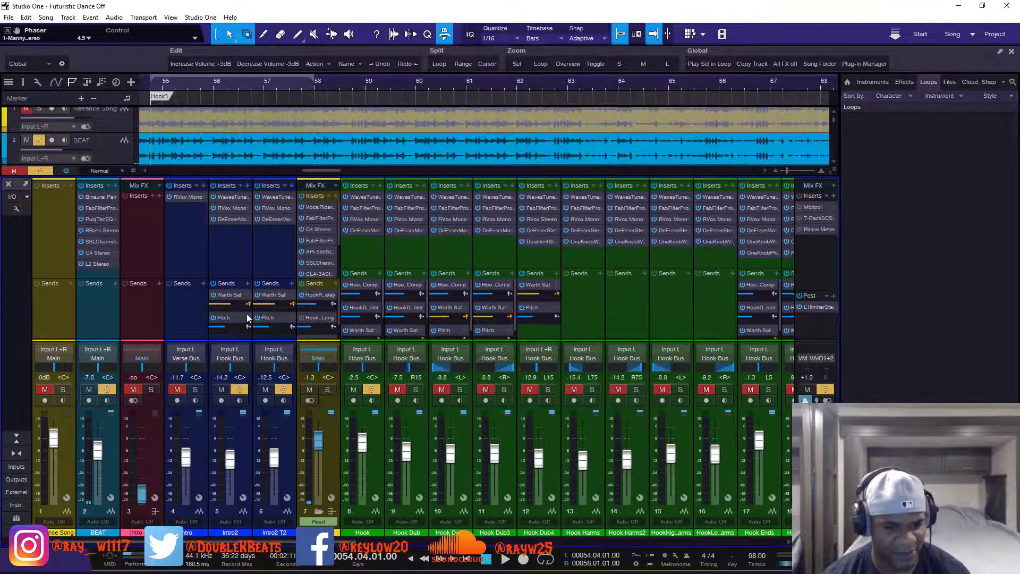
pyautogui.moveTo(316, 279); pyautogui.dragTo(317, 222)
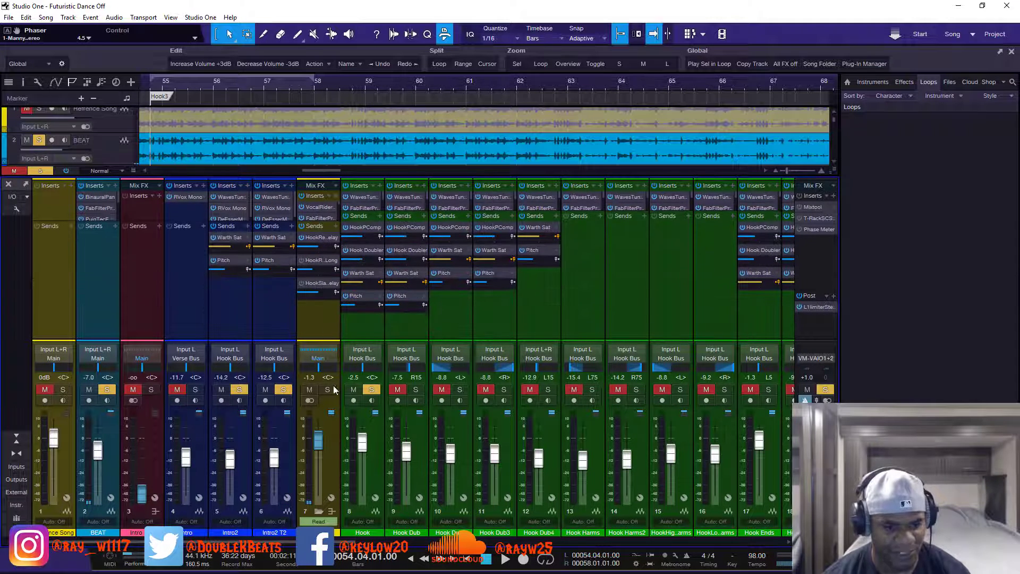
pyautogui.moveTo(371, 393); pyautogui.dragTo(790, 390)
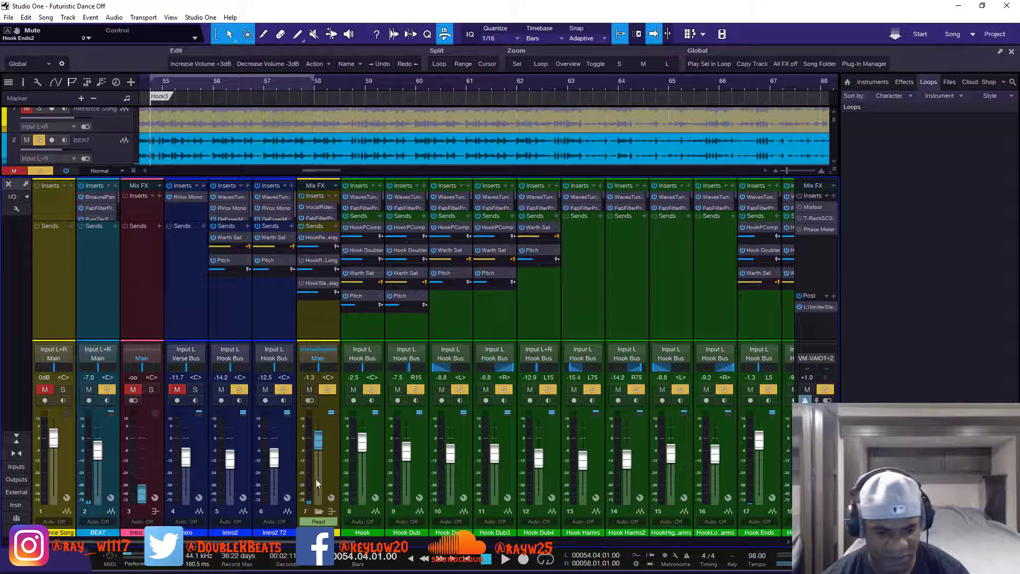
pyautogui.click(825, 389)
pyautogui.press('space')
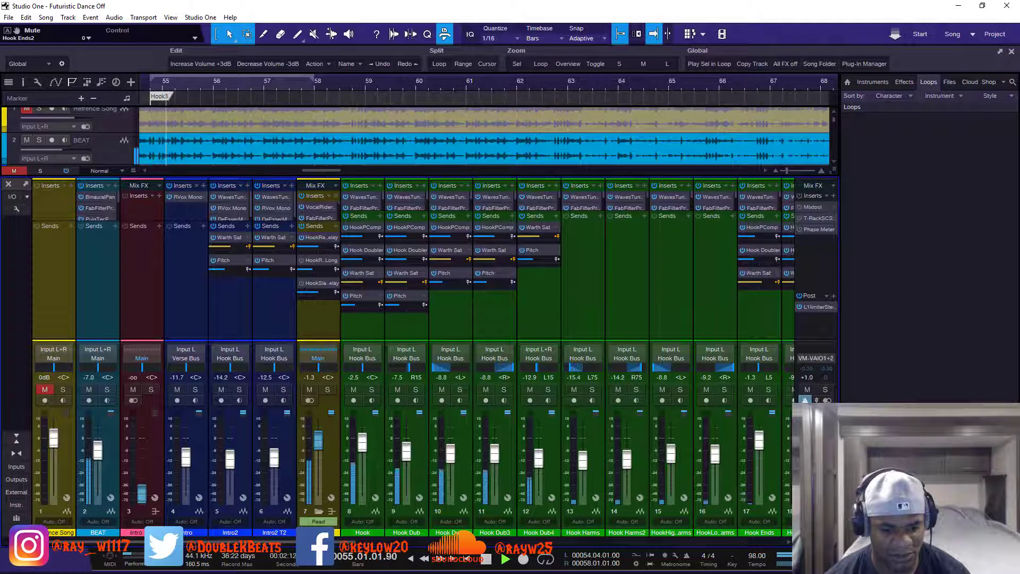
# Unmute the HookSlapDelay channel and stop playback
pyautogui.hscroll(10, 371, 399)
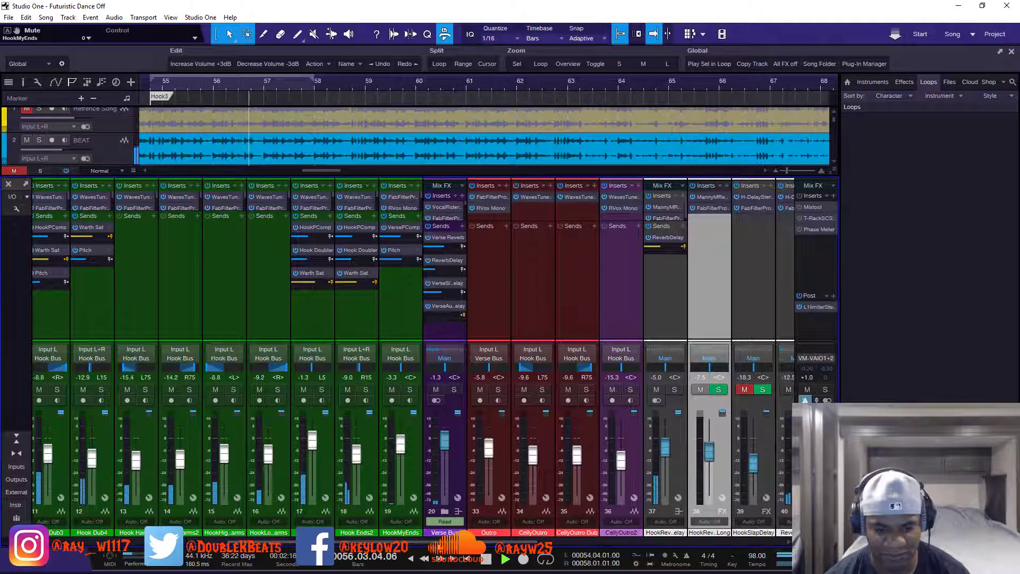
pyautogui.hscroll(5, 412, 418)
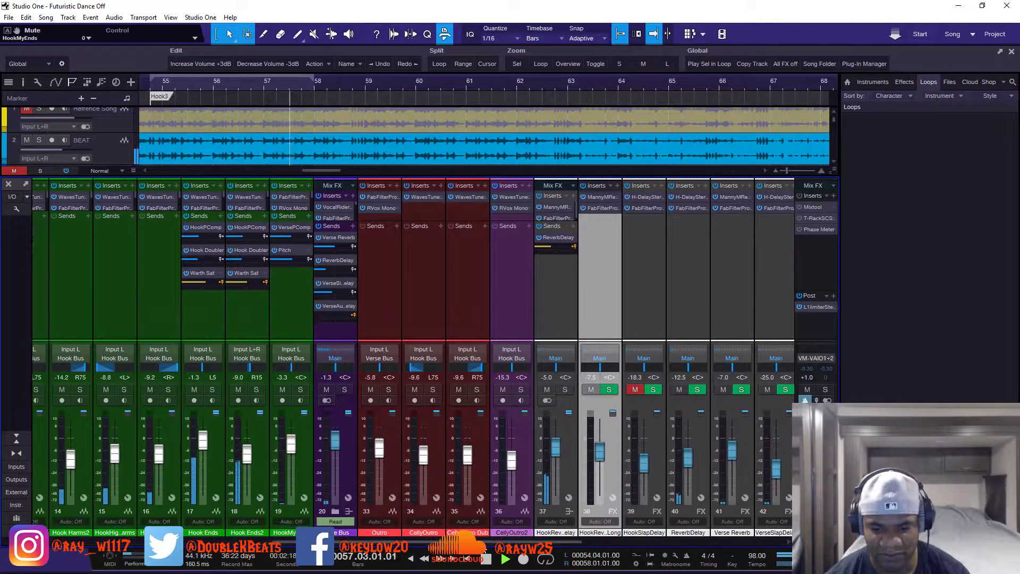
pyautogui.click(634, 390)
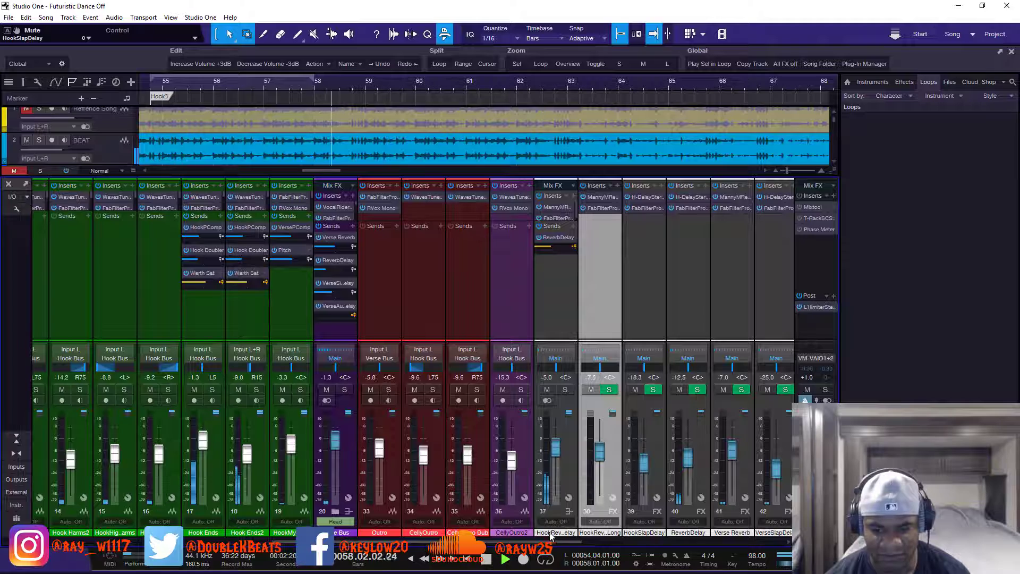
pyautogui.hscroll(-10, 358, 531)
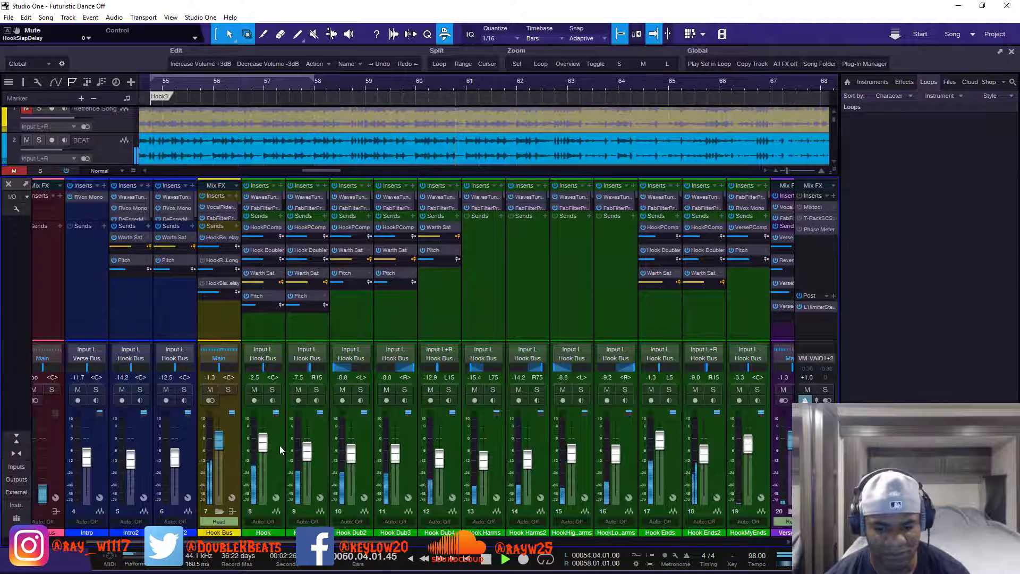
pyautogui.press('space')
pyautogui.hscroll(4, 376, 538)
# Enlarge the inserts section on every channel and play with only BEAT soloed
pyautogui.moveTo(376, 538); pyautogui.dragTo(503, 541)
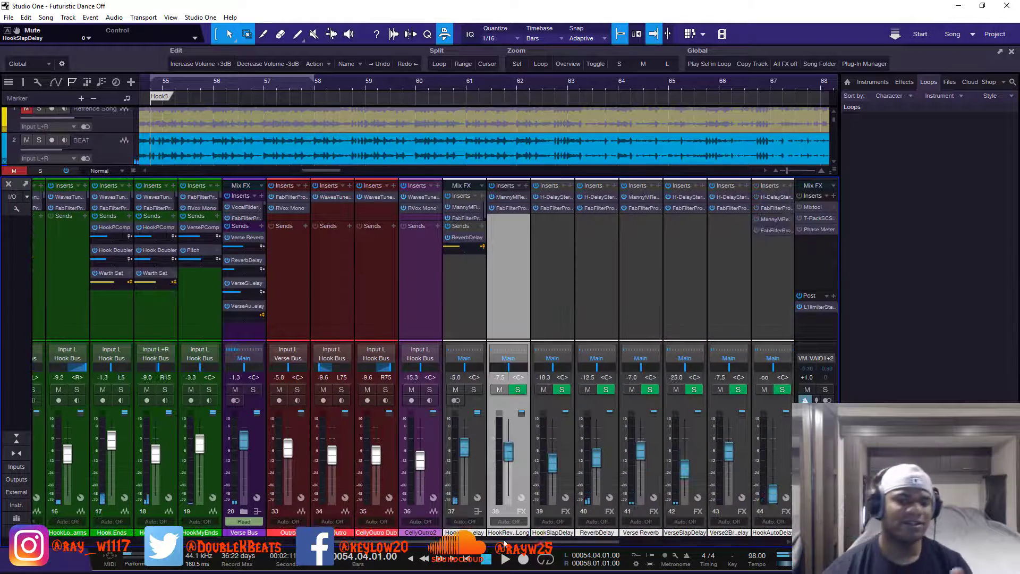
pyautogui.moveTo(469, 229); pyautogui.dragTo(468, 231)
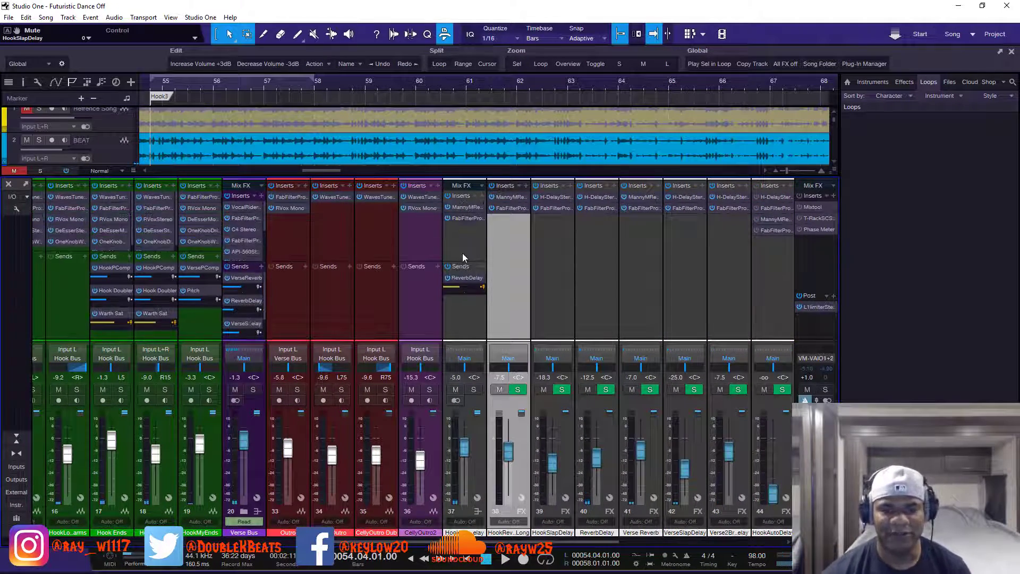
pyautogui.moveTo(484, 541); pyautogui.dragTo(64, 413)
pyautogui.click(102, 390)
pyautogui.press('space')
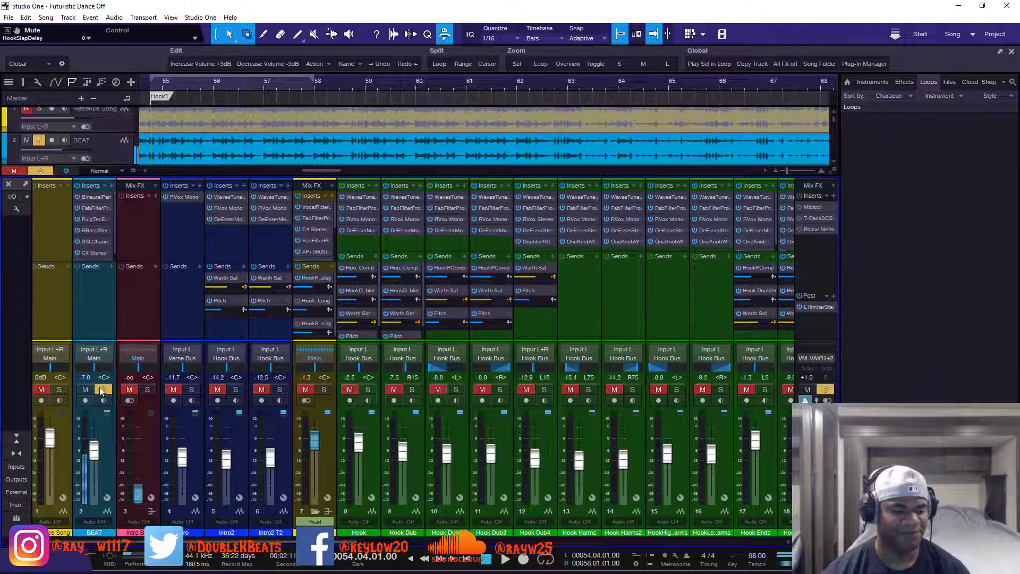
# Unsolo BEAT, stop playback, and open the MannyM Reverb Stereo insert on HookReverbDelay
pyautogui.click(102, 390)
pyautogui.press('space')
pyautogui.scroll(-5, 416, 463)
pyautogui.click(418, 208)
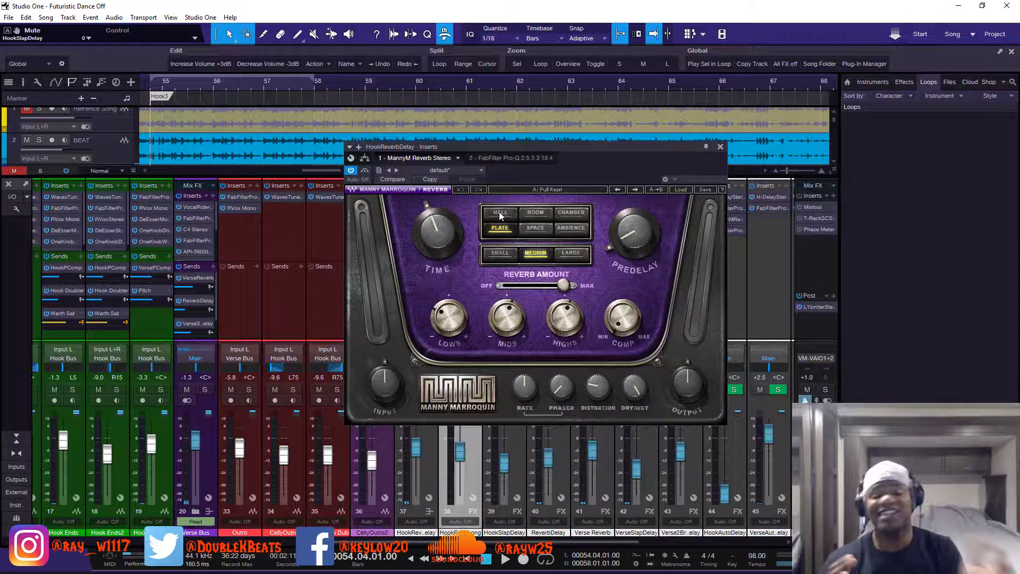
# Audition HALL and PLATE types on the HookReverbDelay reverb during playback, settling on SPACE
pyautogui.press('space')
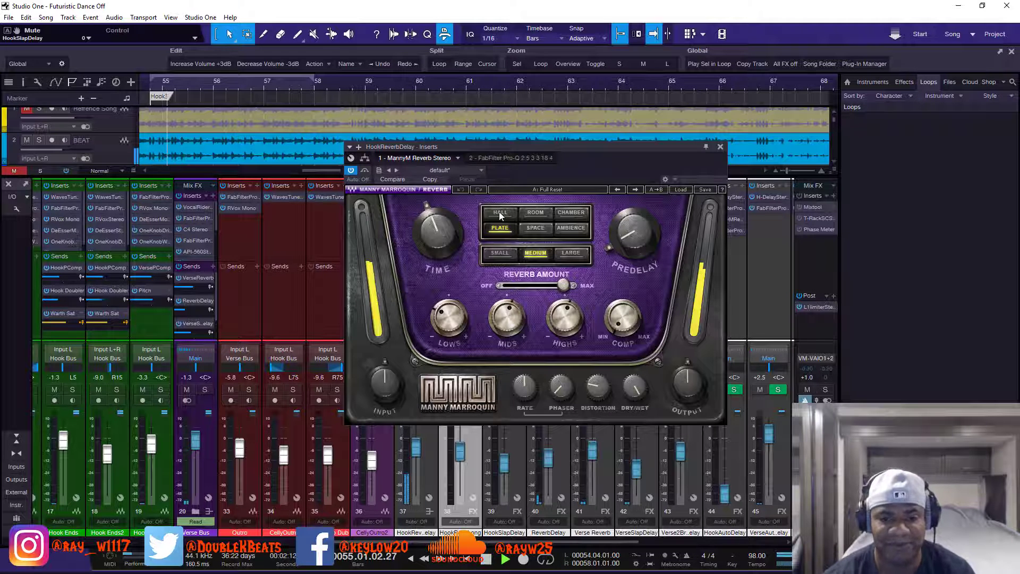
pyautogui.click(499, 211)
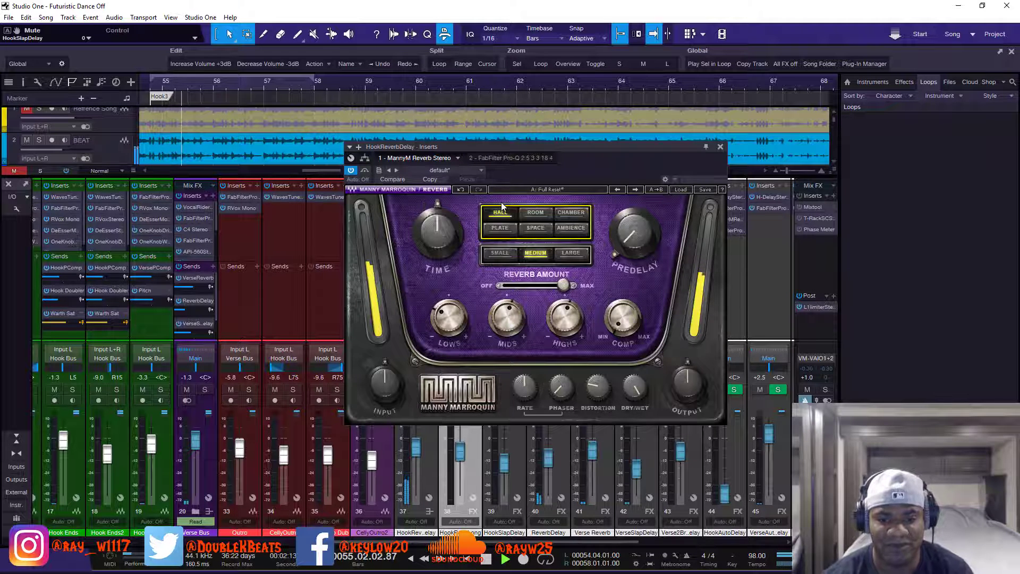
pyautogui.click(492, 230)
pyautogui.moveTo(437, 231); pyautogui.dragTo(437, 239)
pyautogui.click(500, 213)
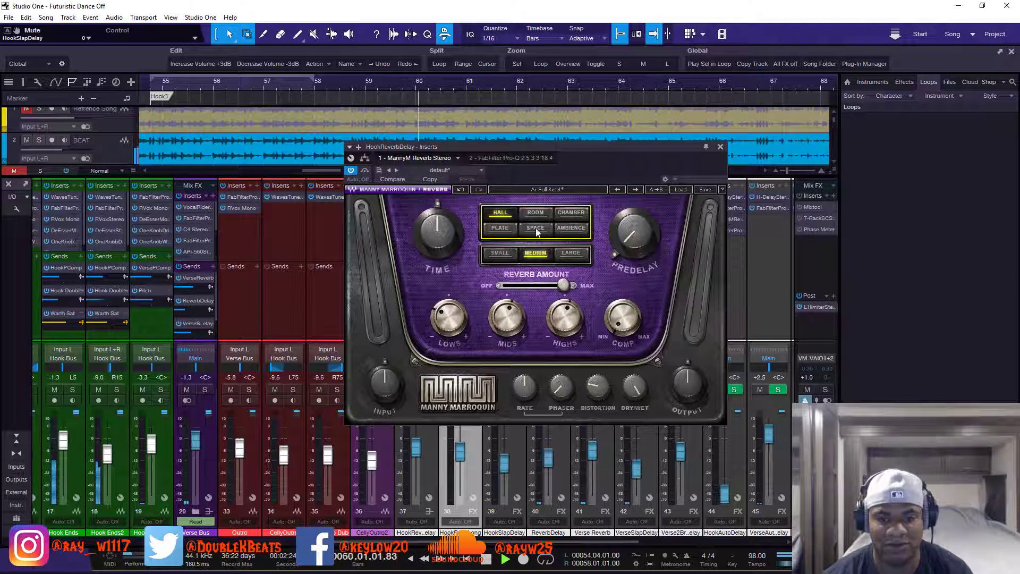
pyautogui.click(534, 231)
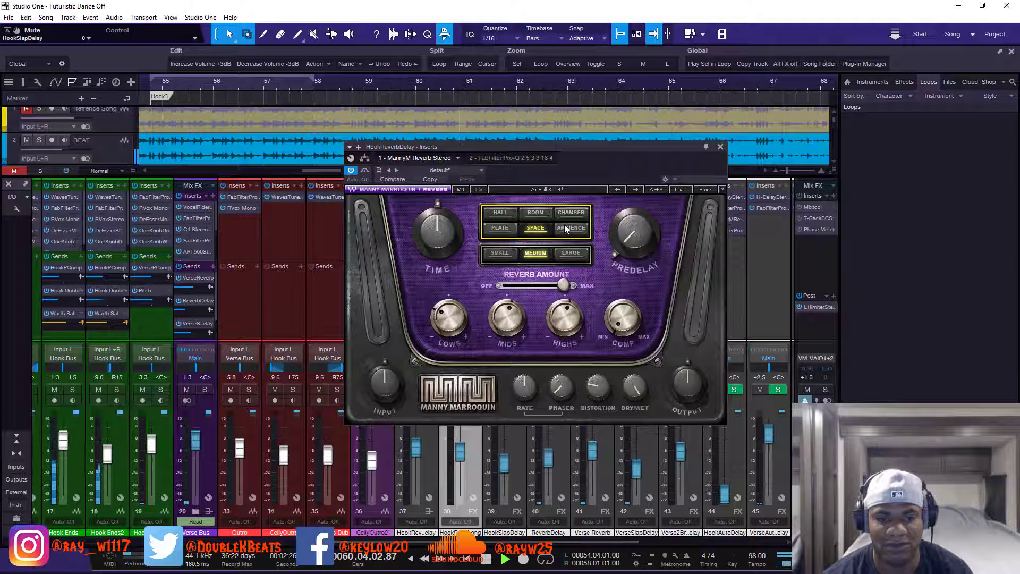
pyautogui.press('space')
pyautogui.press('space')
pyautogui.press('space')
pyautogui.click(720, 146)
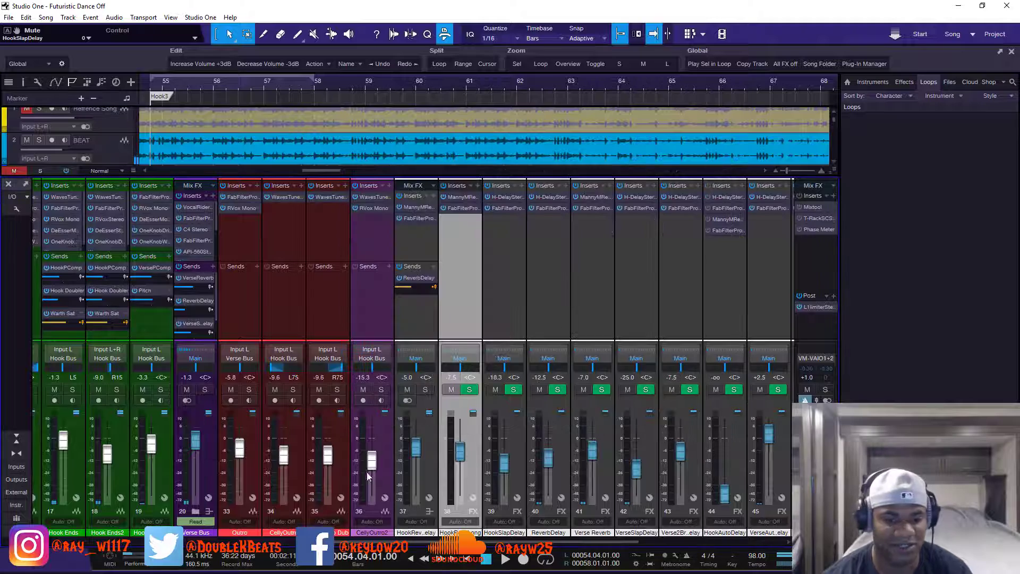
pyautogui.hscroll(-10, 414, 531)
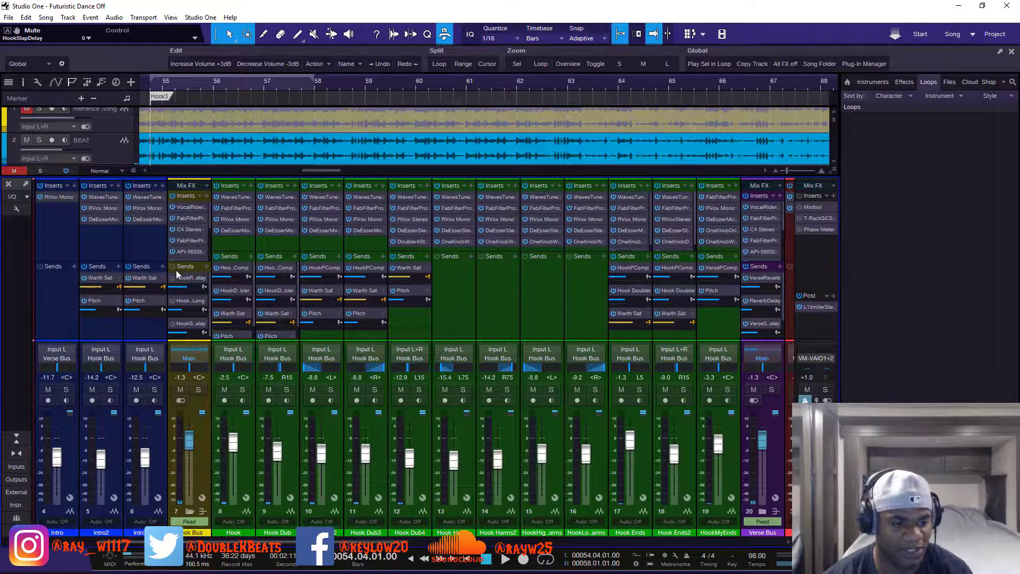
pyautogui.hscroll(10, 232, 546)
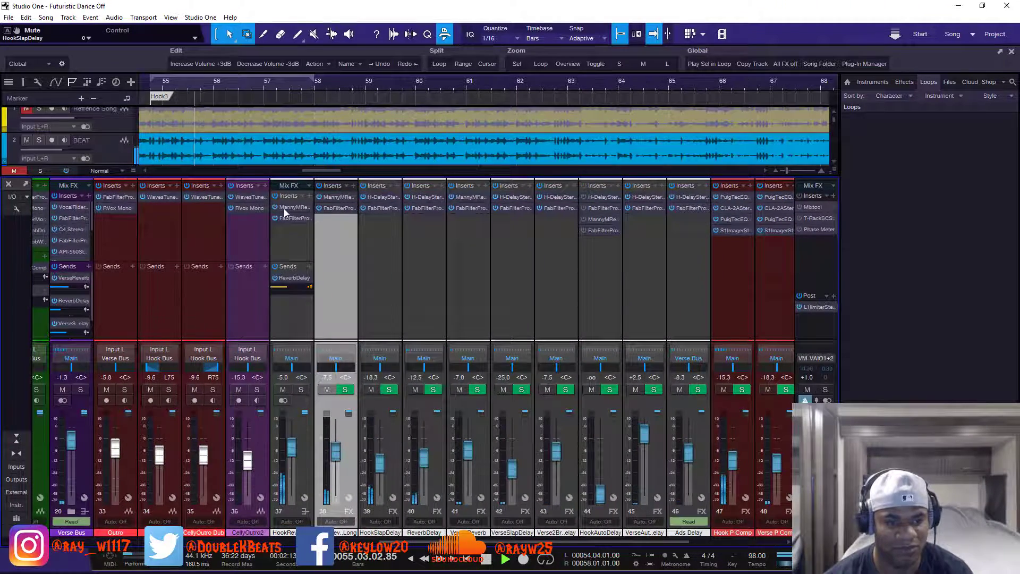
# Reopen the HookReverbDelay reverb and audition the Hall, Chamber, Ambience, Space and Room types
pyautogui.click(284, 209)
pyautogui.click(511, 217)
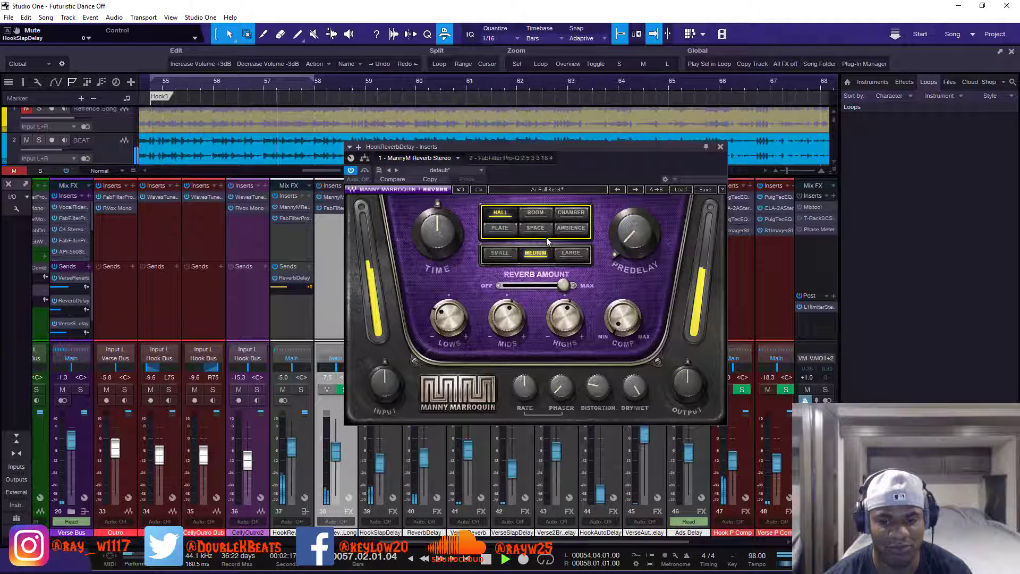
pyautogui.click(571, 213)
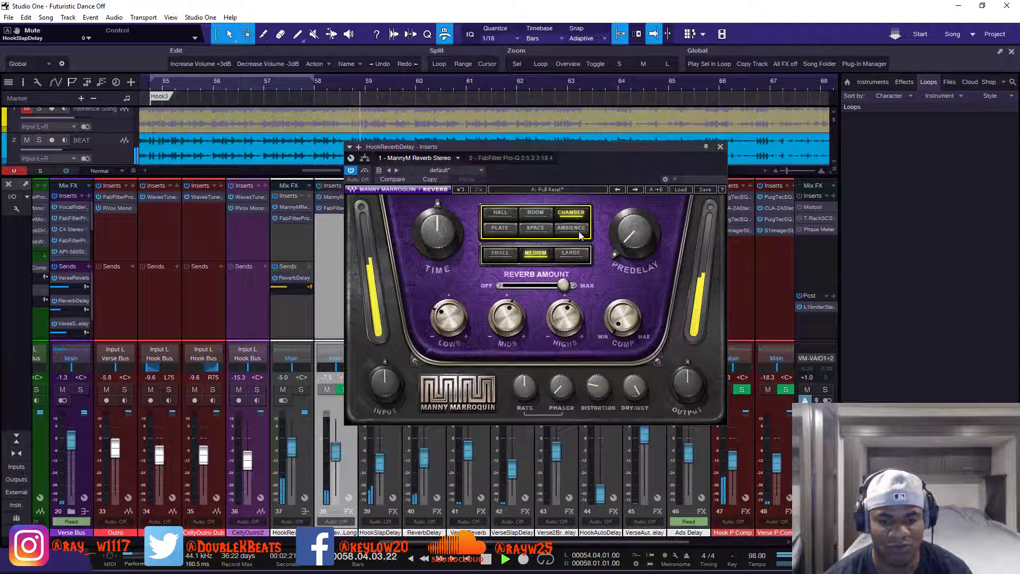
pyautogui.click(579, 234)
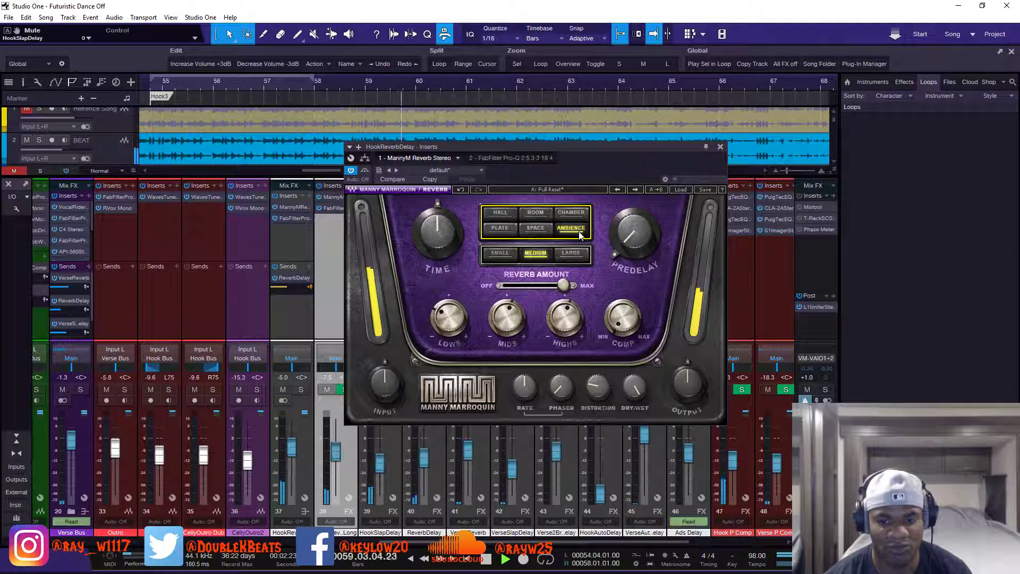
pyautogui.click(534, 230)
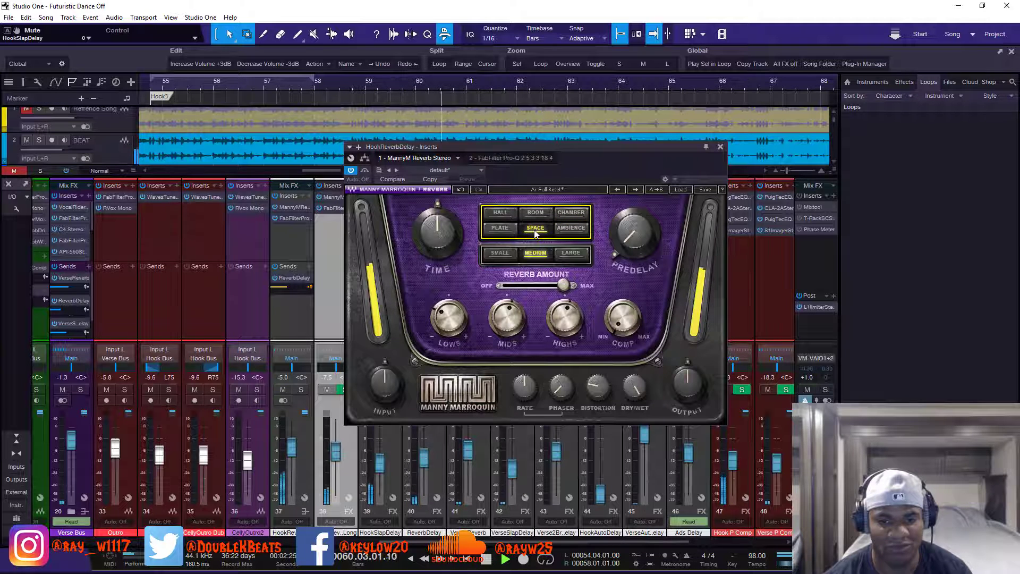
pyautogui.click(536, 213)
# Solo the hook bus on channel 7 and restart playback
pyautogui.press('space')
pyautogui.hscroll(-10, 154, 397)
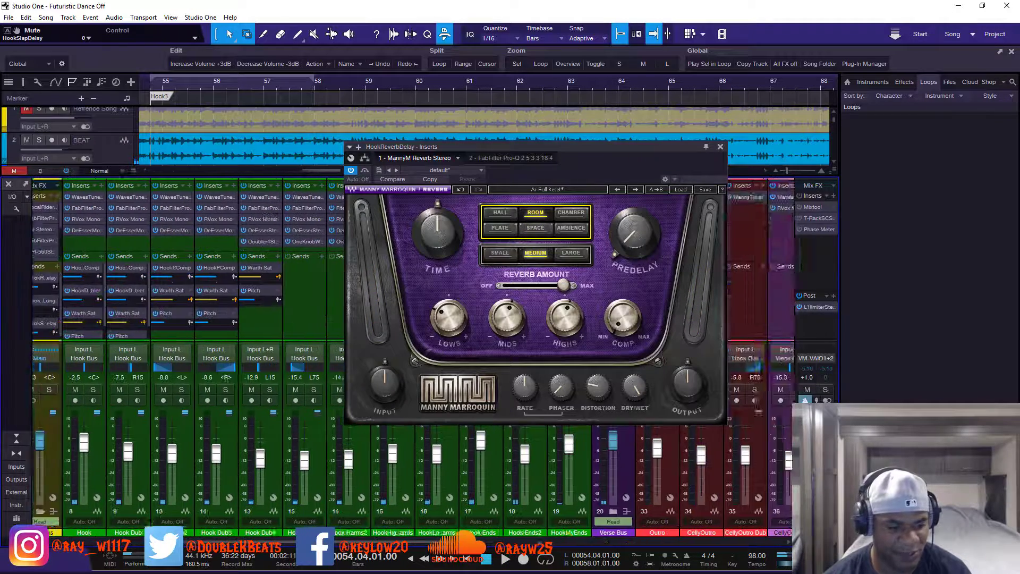
pyautogui.click(179, 390)
pyautogui.press('space')
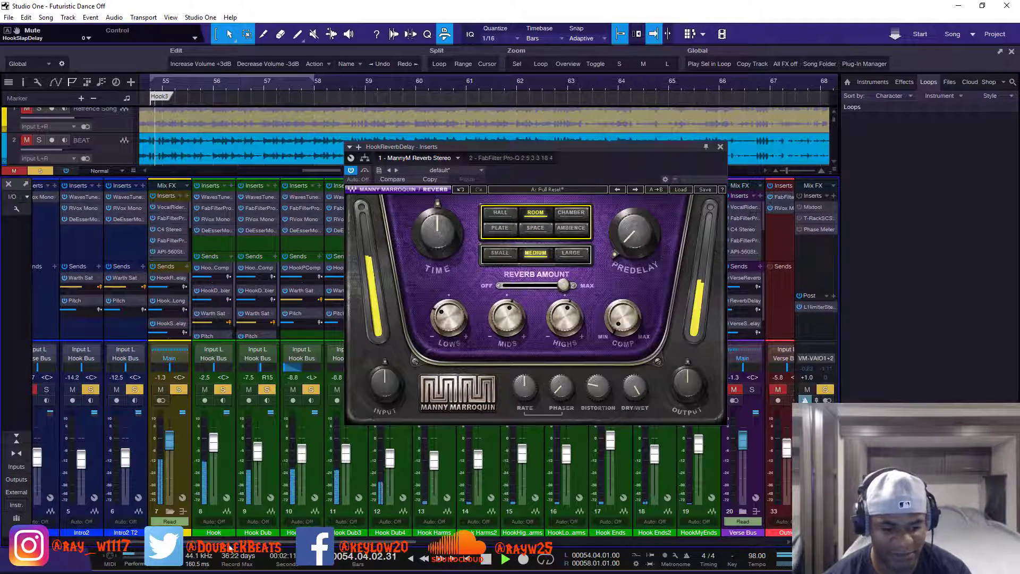
pyautogui.hscroll(8, 233, 512)
# Try Plate and Space, then settle on the Ambience type and stop playback
pyautogui.click(500, 228)
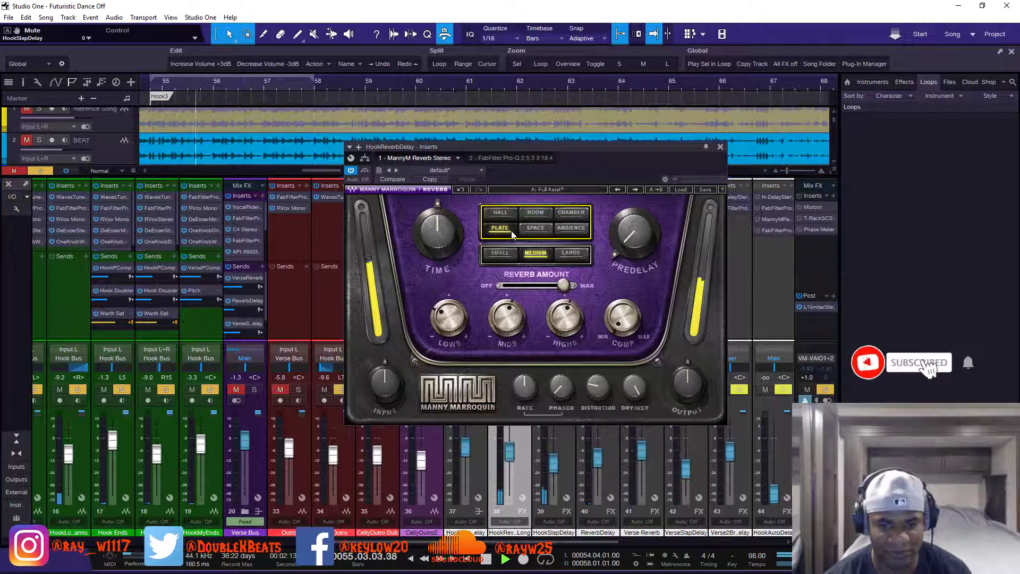
pyautogui.click(536, 231)
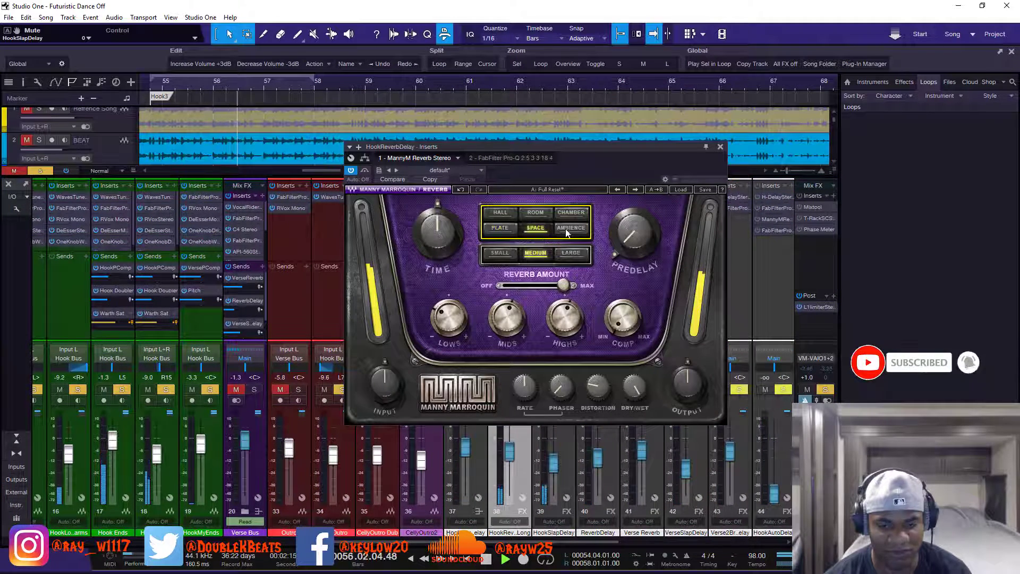
pyautogui.click(569, 231)
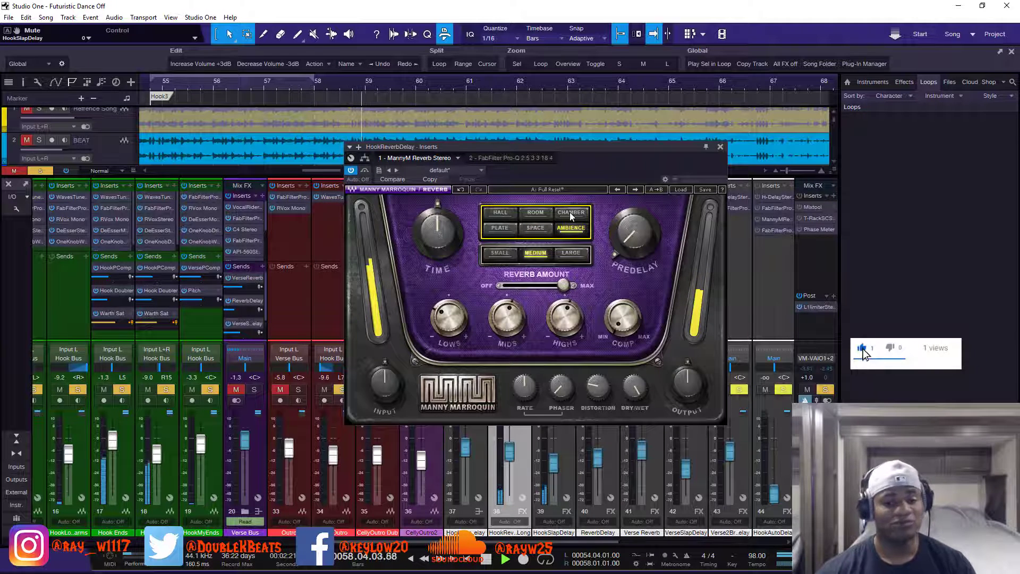
pyautogui.press('space')
# Mute hook vocal channels 13 through 18 and 9 through 11
pyautogui.hscroll(-3, 345, 552)
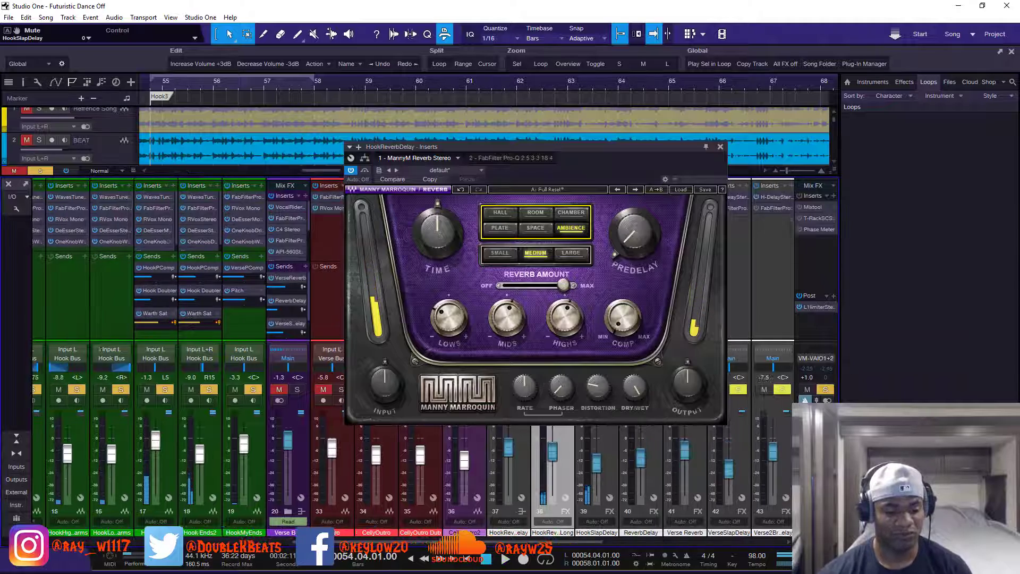
pyautogui.moveTo(334, 392); pyautogui.dragTo(17, 393)
pyautogui.hscroll(-6, 253, 550)
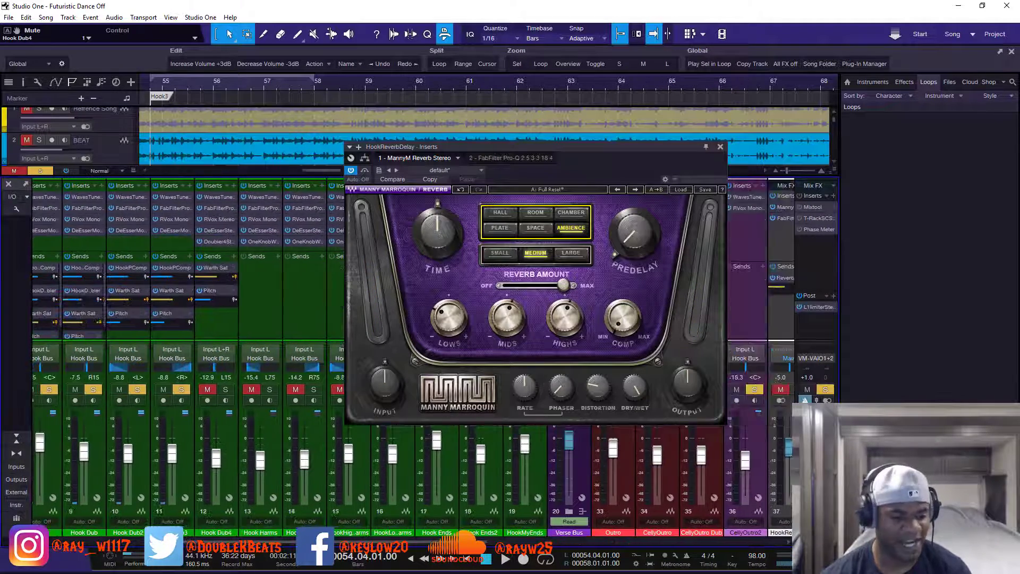
pyautogui.moveTo(263, 391); pyautogui.dragTo(145, 389)
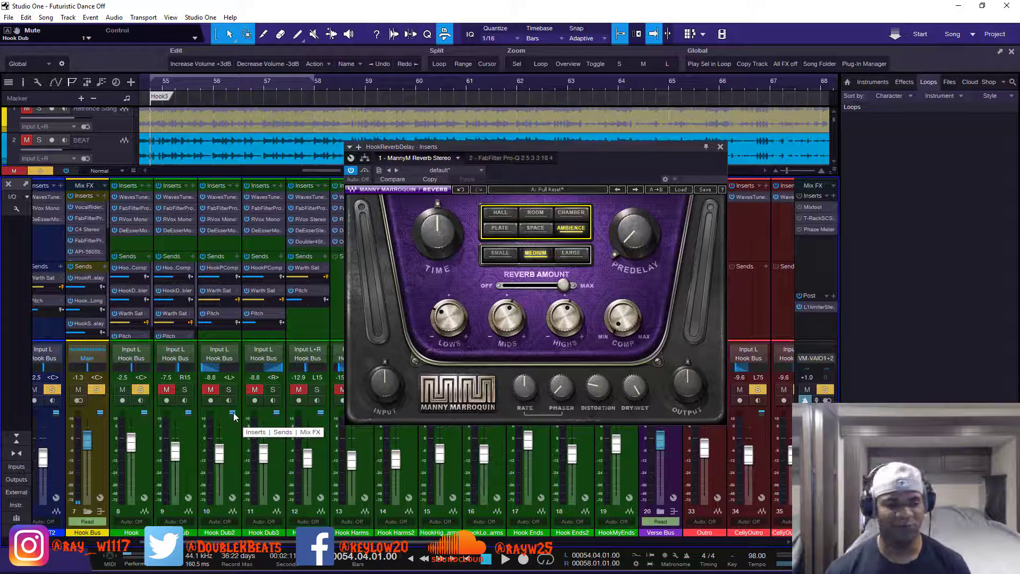
pyautogui.hscroll(-6, 113, 554)
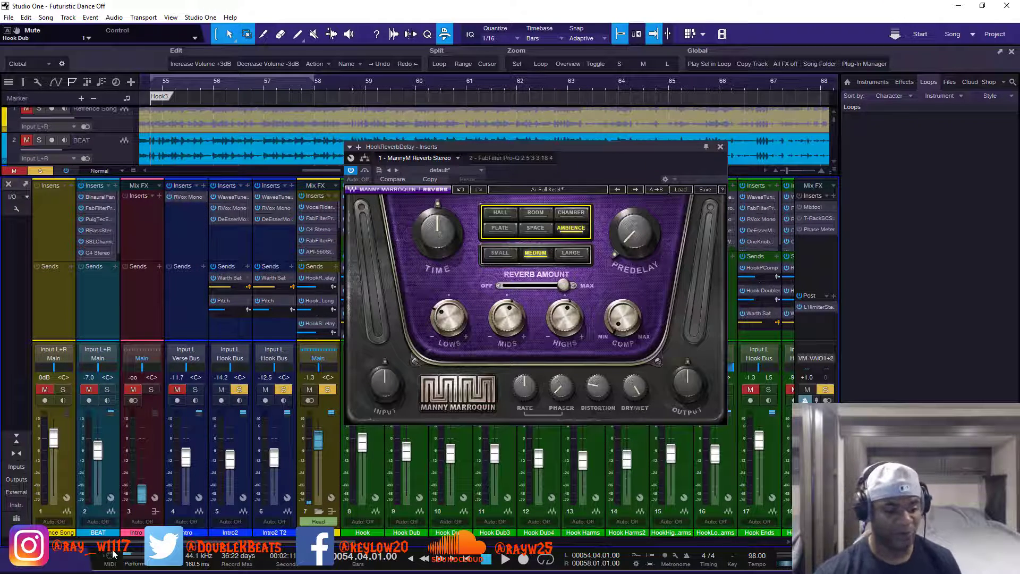
# Solo the BEAT channel with the hook and drag the reverb window to the lower right
pyautogui.click(107, 390)
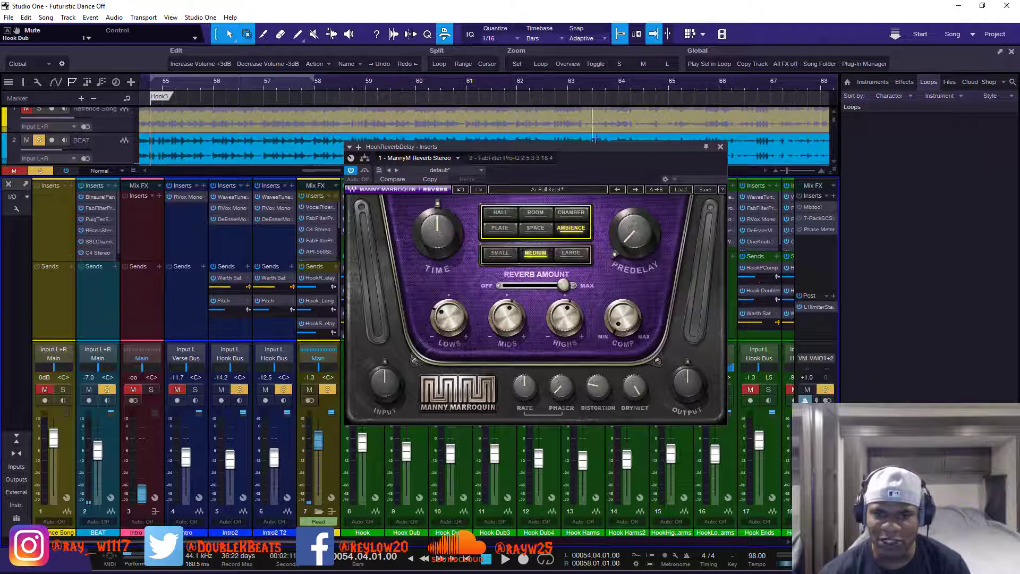
pyautogui.moveTo(583, 147); pyautogui.dragTo(693, 173)
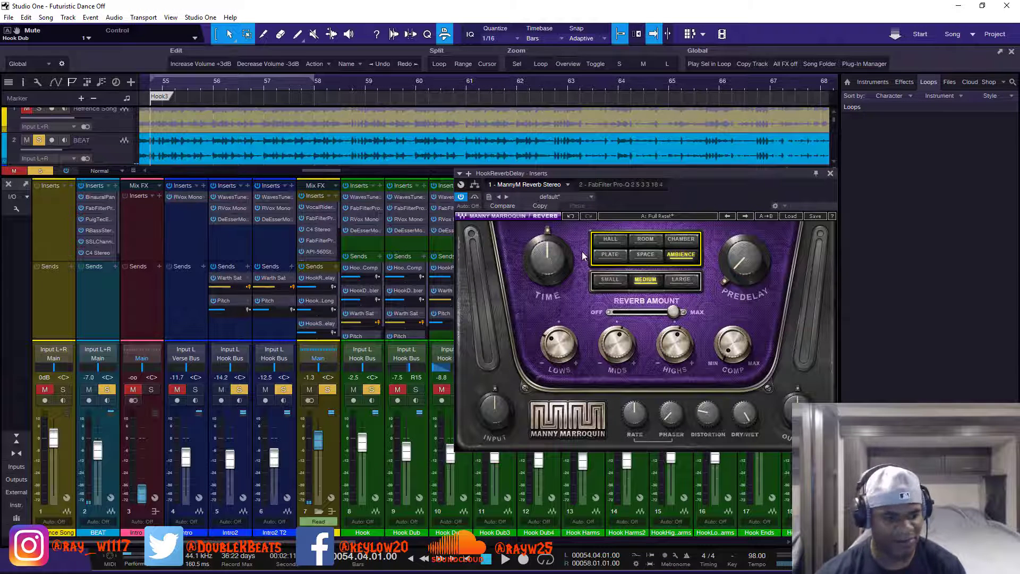
# Audition the Hall, Room, Chamber, Ambience, Space and Plate reverb types during playback
pyautogui.moveTo(674, 173); pyautogui.dragTo(639, 143)
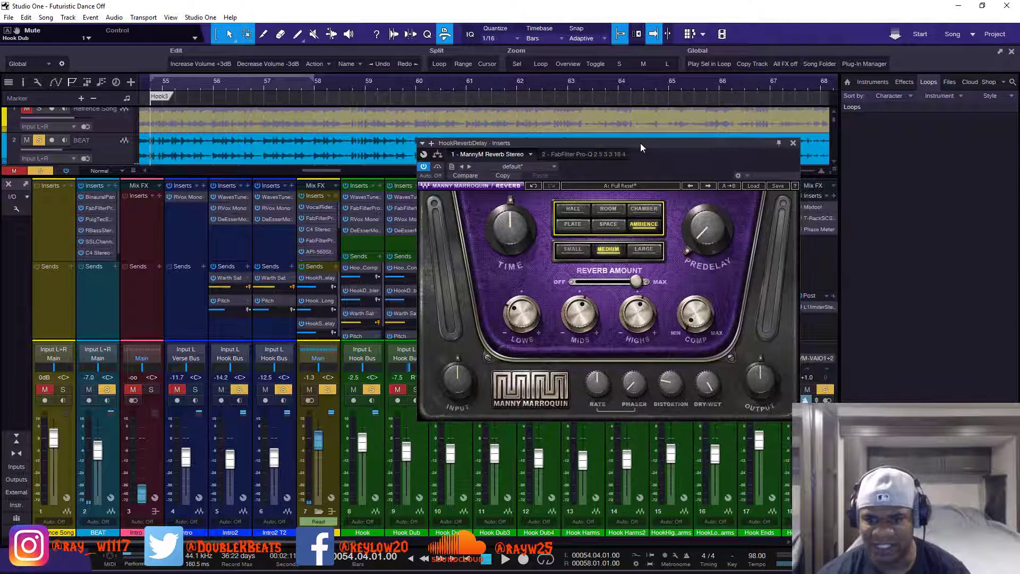
pyautogui.click(572, 210)
pyautogui.press('space')
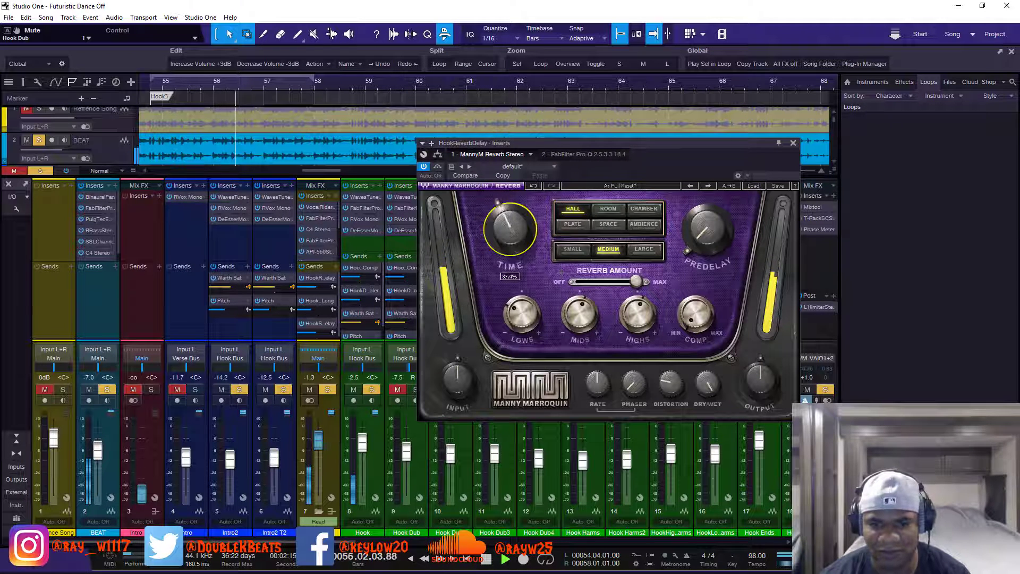
pyautogui.click(606, 209)
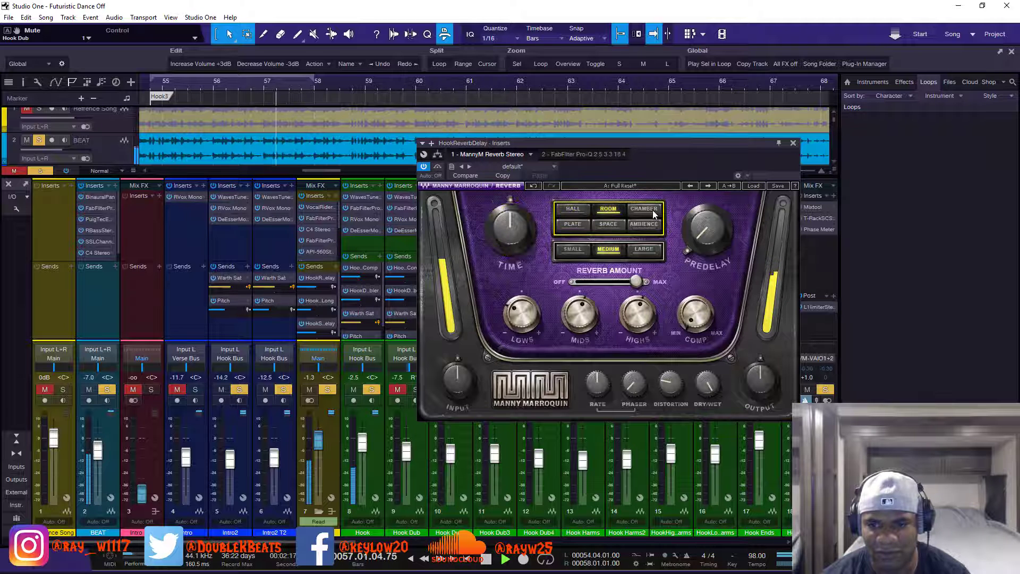
pyautogui.click(652, 211)
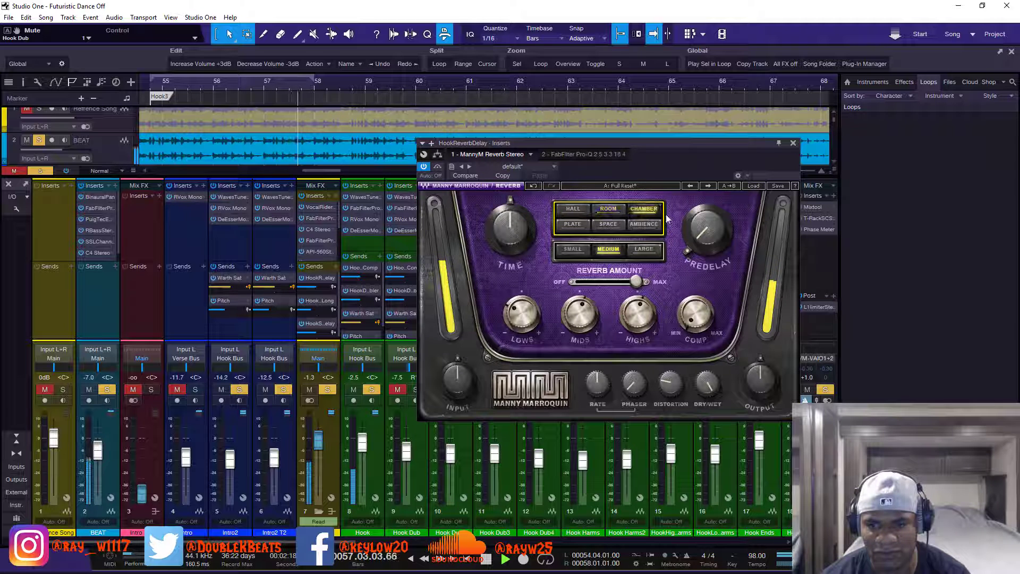
pyautogui.click(640, 227)
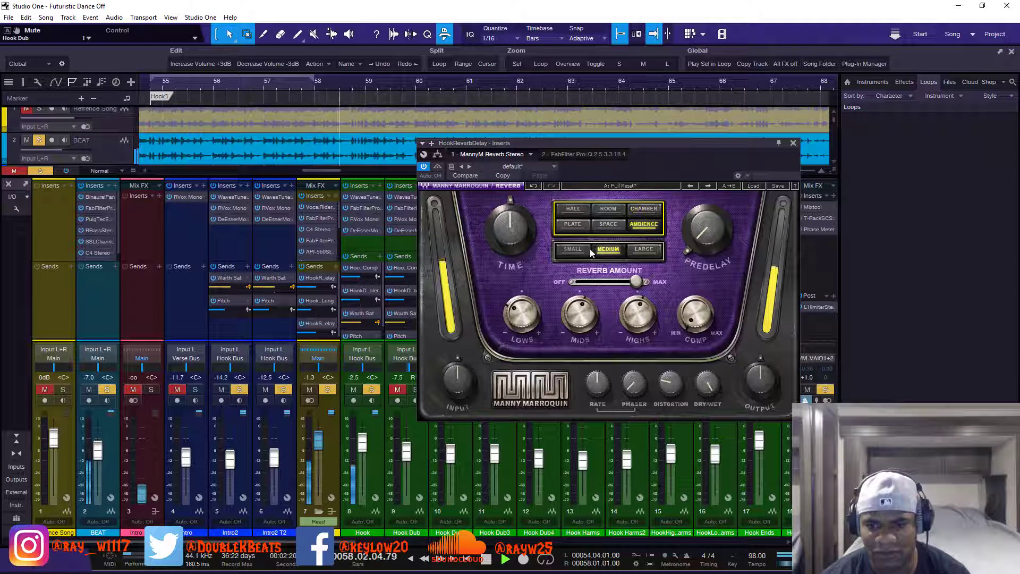
pyautogui.click(609, 225)
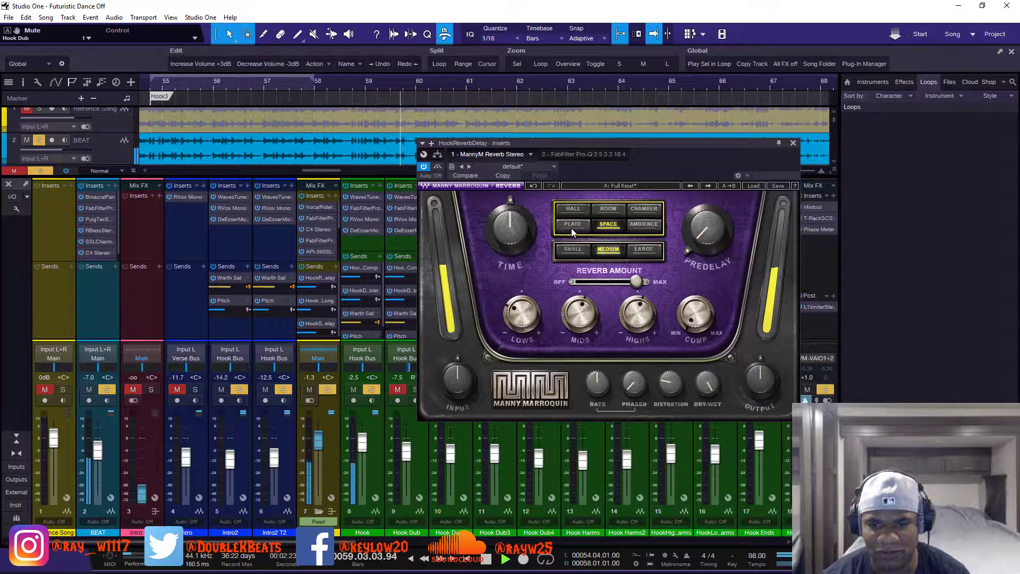
pyautogui.click(571, 227)
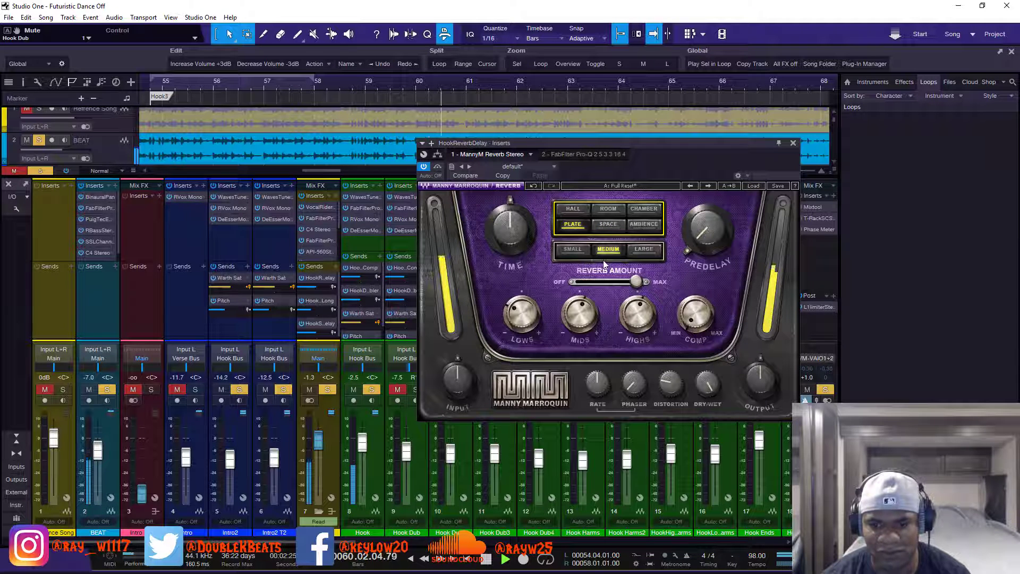
# Set the reverb size to Large and compare Space, Hall and Chamber at that size
pyautogui.click(571, 209)
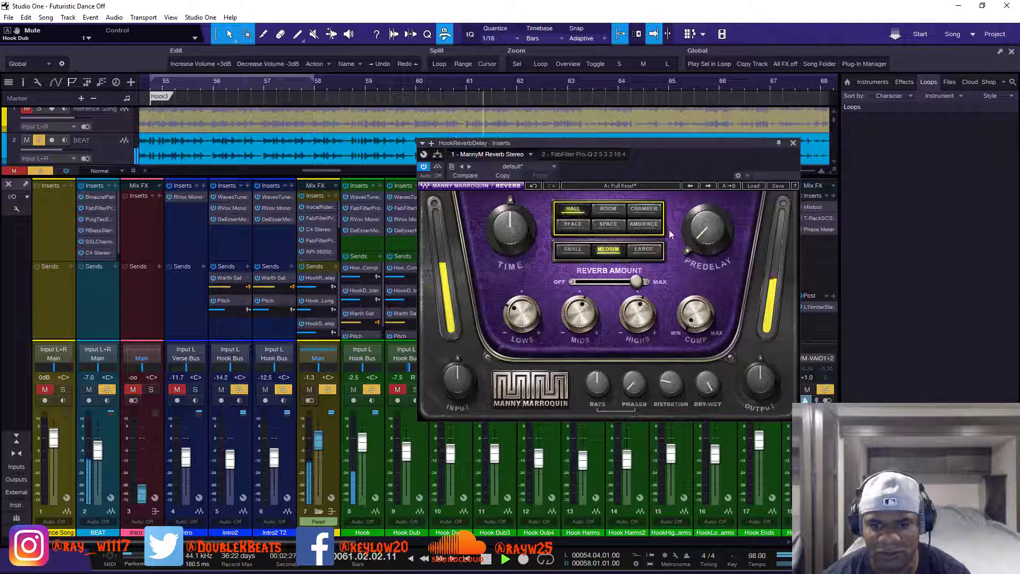
pyautogui.click(619, 213)
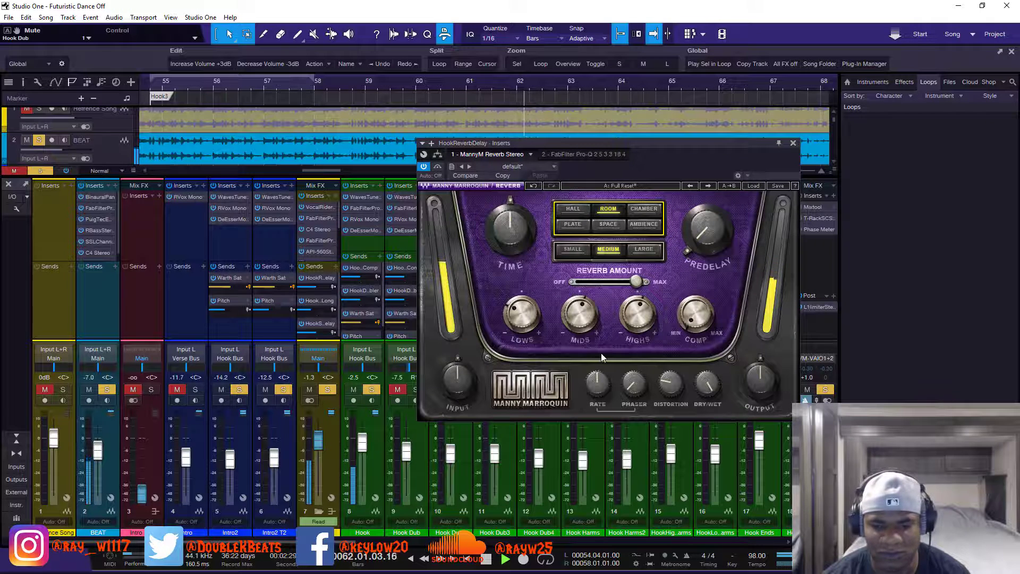
pyautogui.click(644, 249)
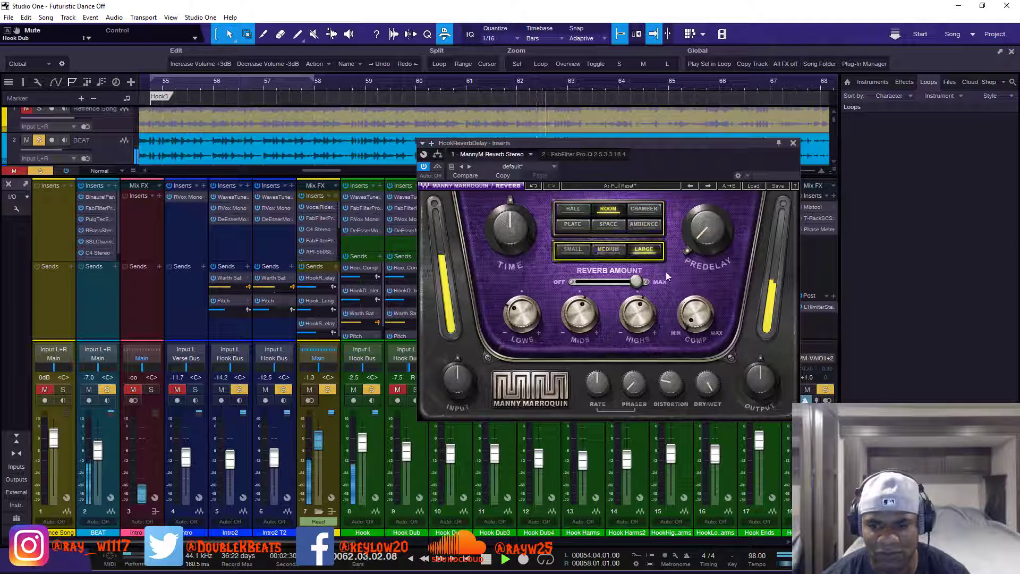
pyautogui.click(614, 224)
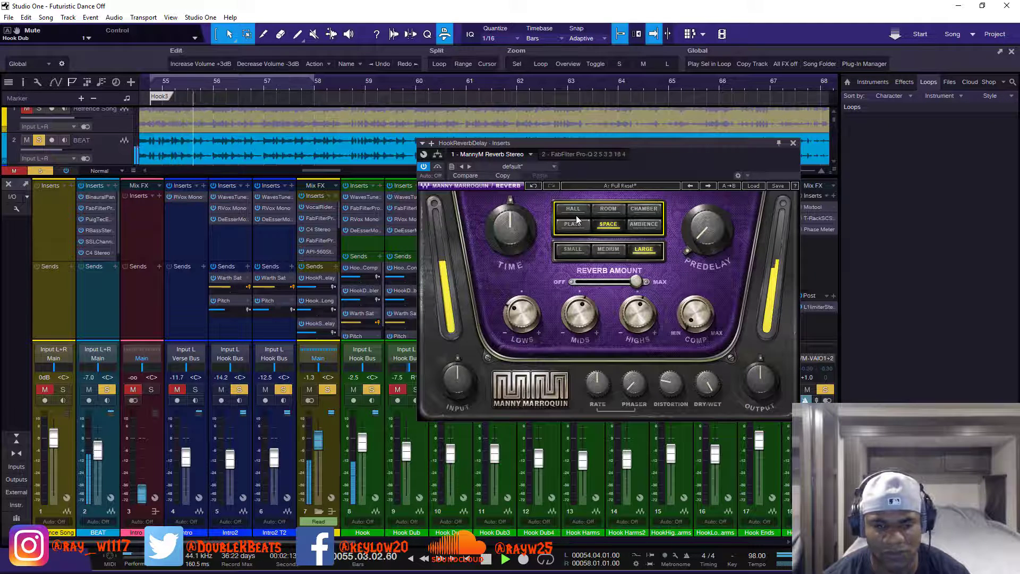
pyautogui.click(576, 214)
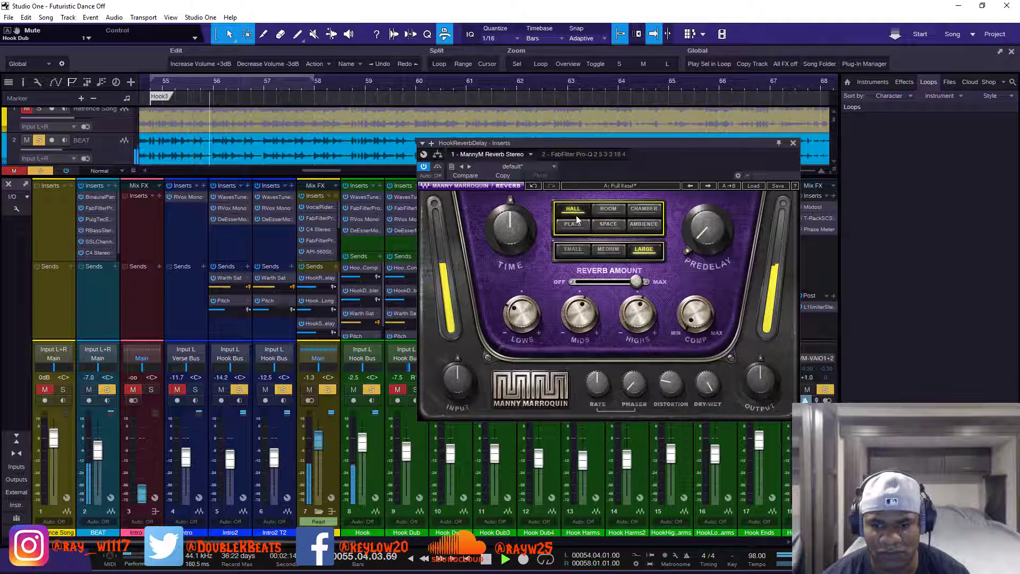
pyautogui.click(645, 210)
# Move the reverb window down-left, select hook reverb channel 37 and restart playback
pyautogui.moveTo(673, 143); pyautogui.dragTo(590, 216)
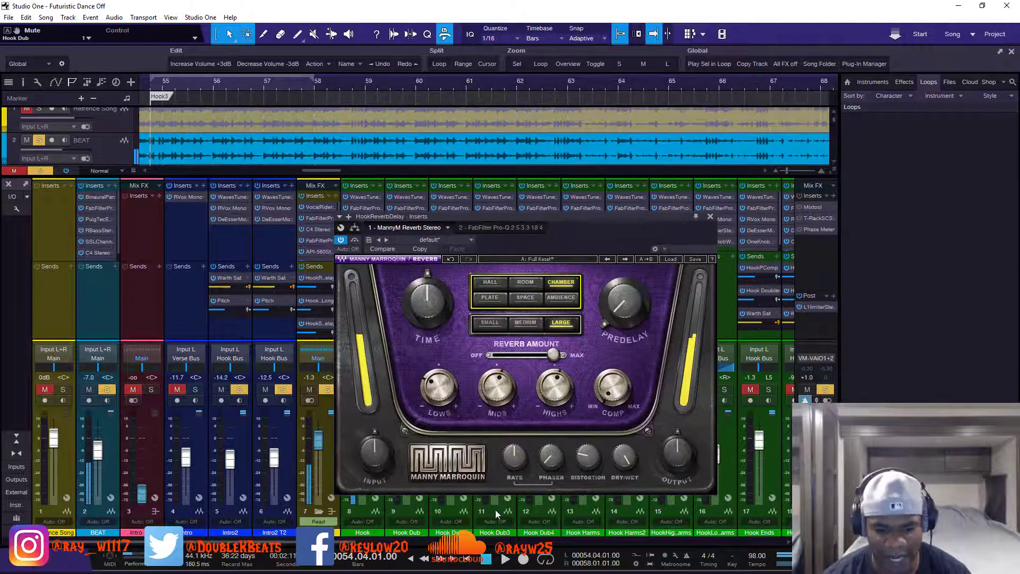
pyautogui.moveTo(468, 541); pyautogui.dragTo(543, 545)
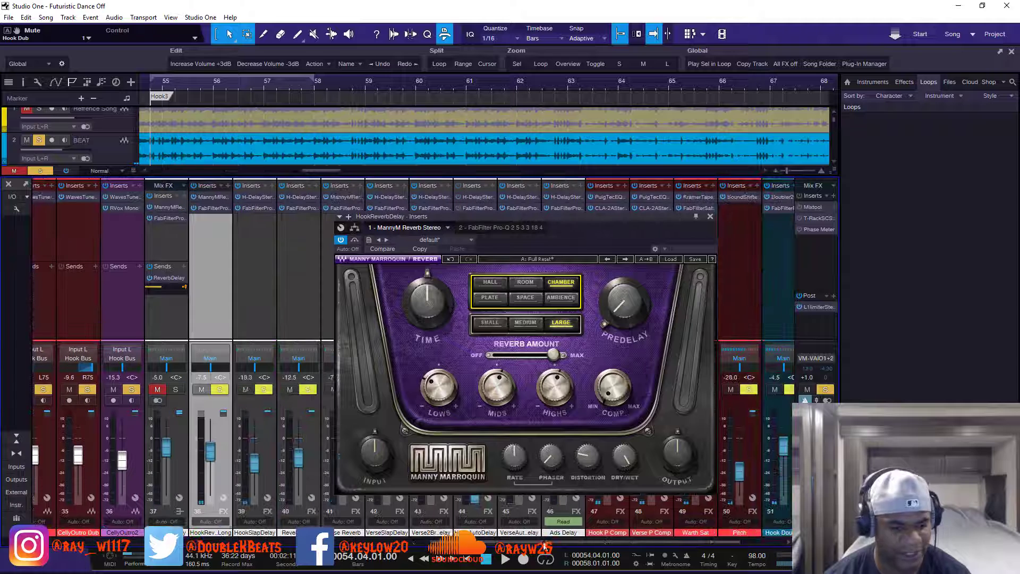
pyautogui.click(161, 381)
pyautogui.press('space')
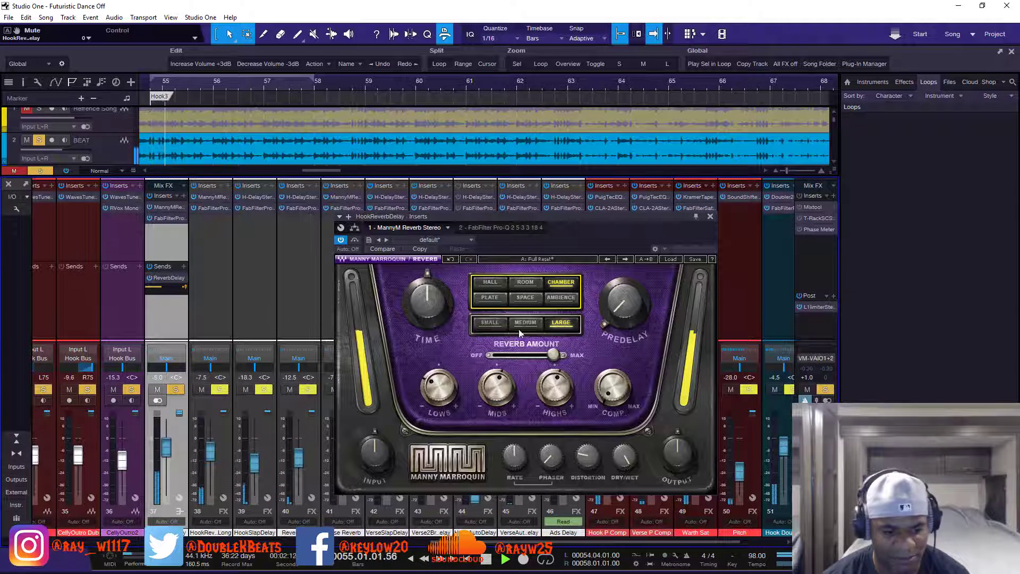
# Compare Room, Chamber and Ambience, then settle on the Space type and stop playback
pyautogui.click(525, 283)
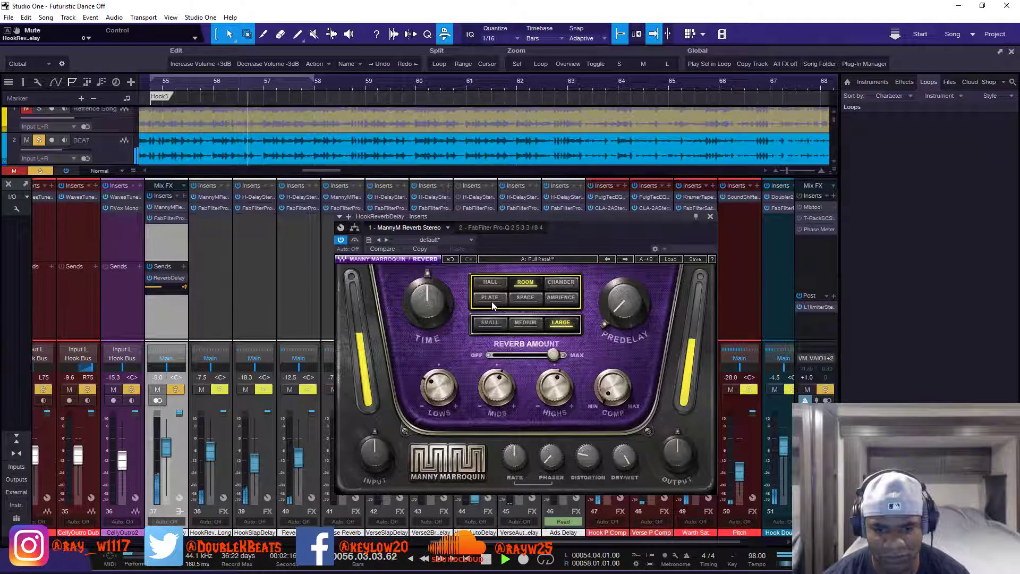
pyautogui.hscroll(-8, 401, 508)
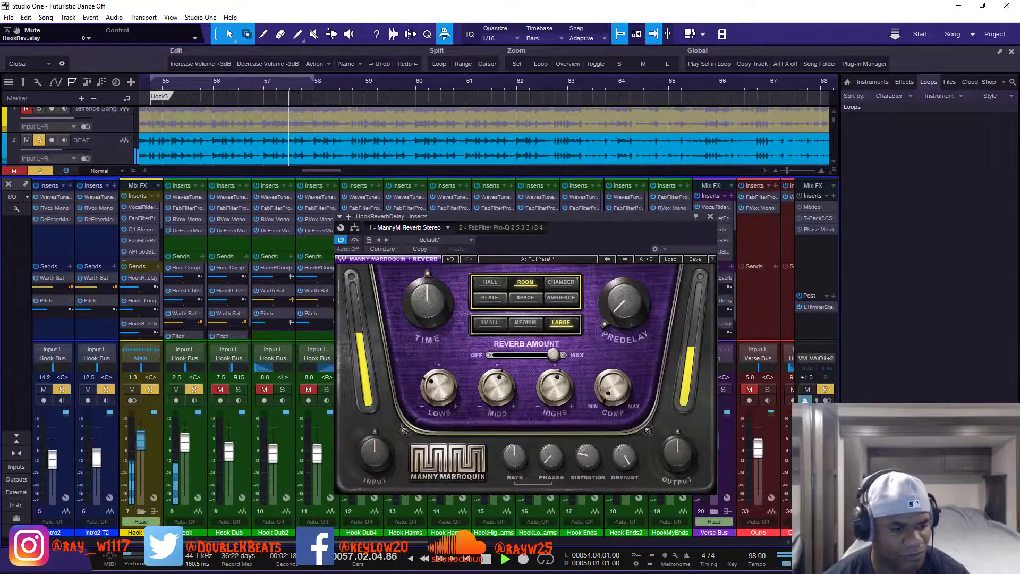
pyautogui.hscroll(1, 401, 508)
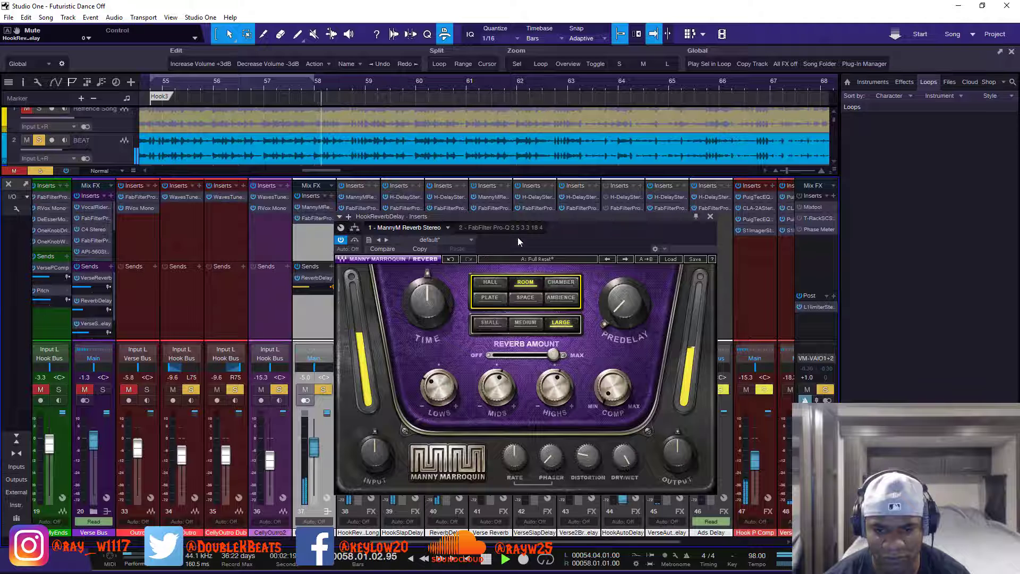
pyautogui.click(561, 282)
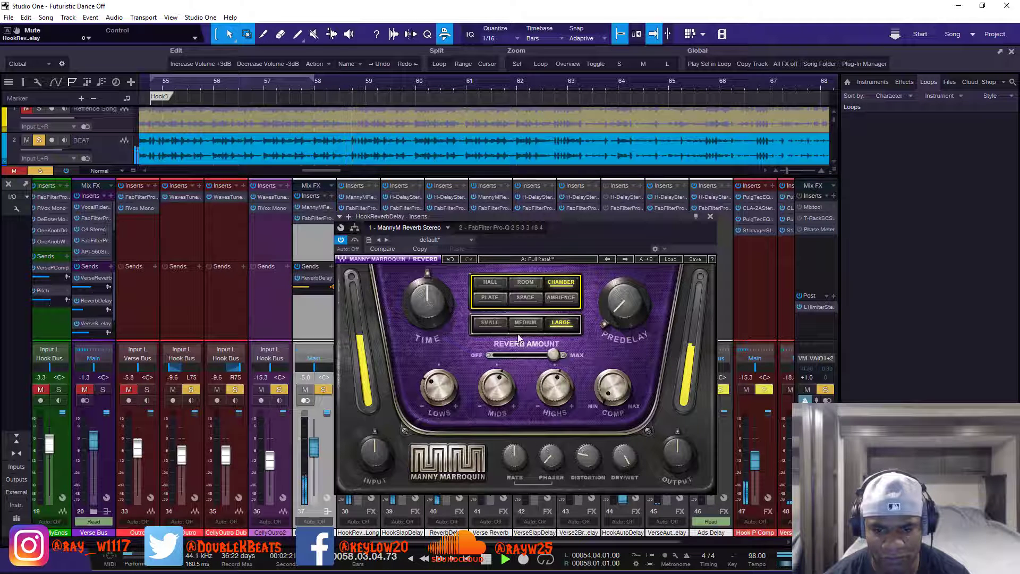
pyautogui.click(565, 302)
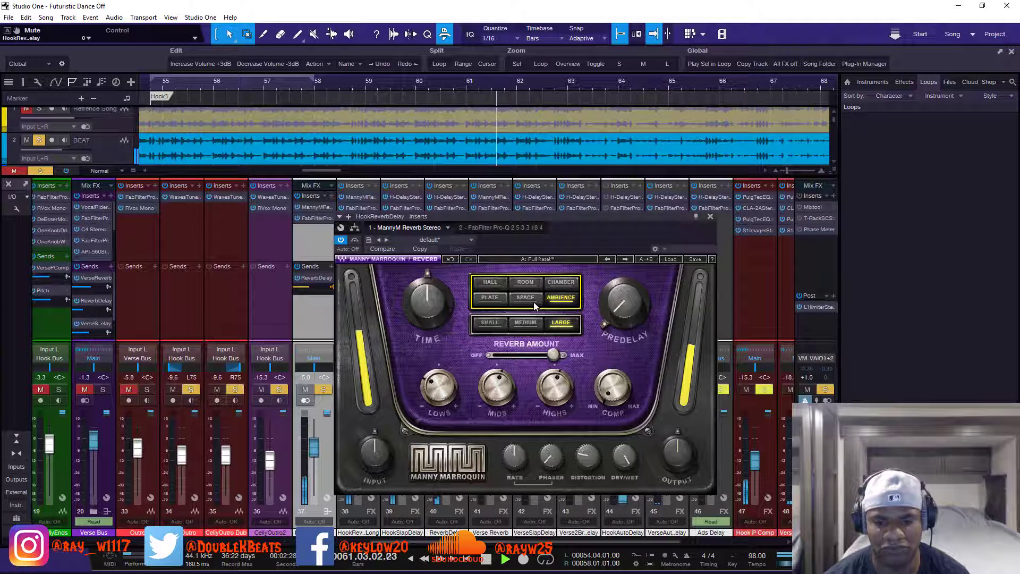
pyautogui.click(533, 302)
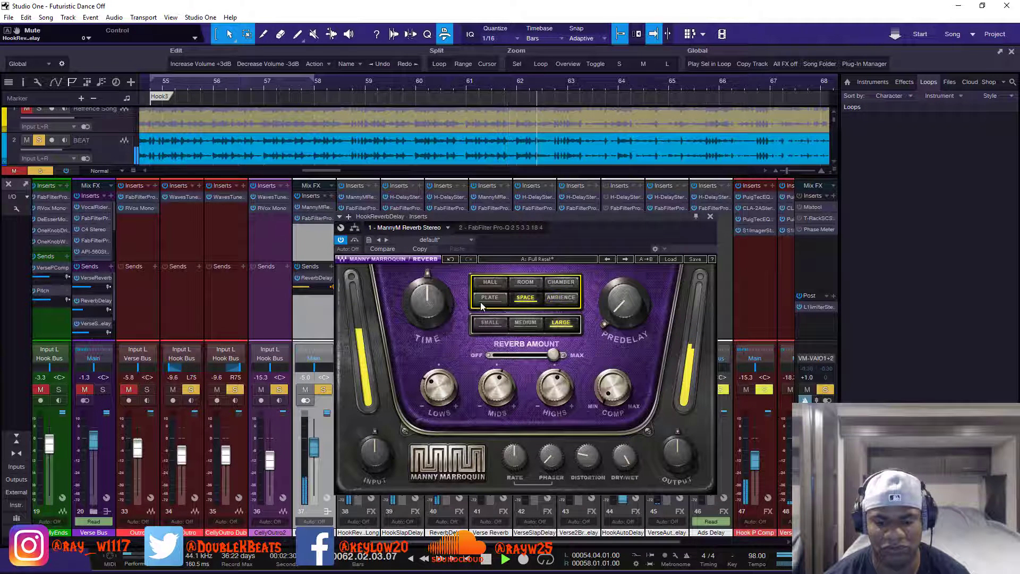
pyautogui.press('space')
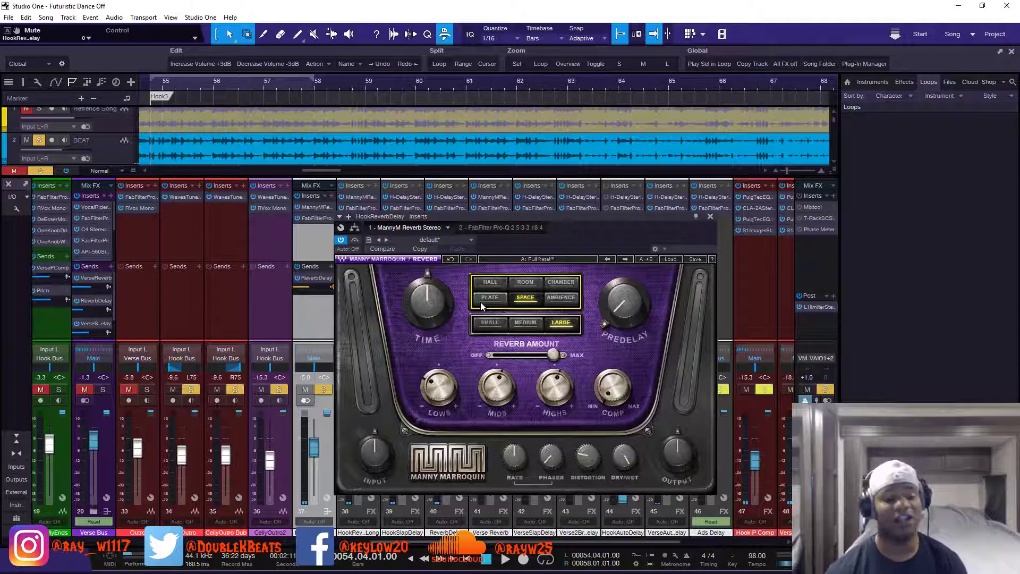
# Close the reverb editor and solo Hook vocal channels 9–19 for a playback listen
pyautogui.click(708, 216)
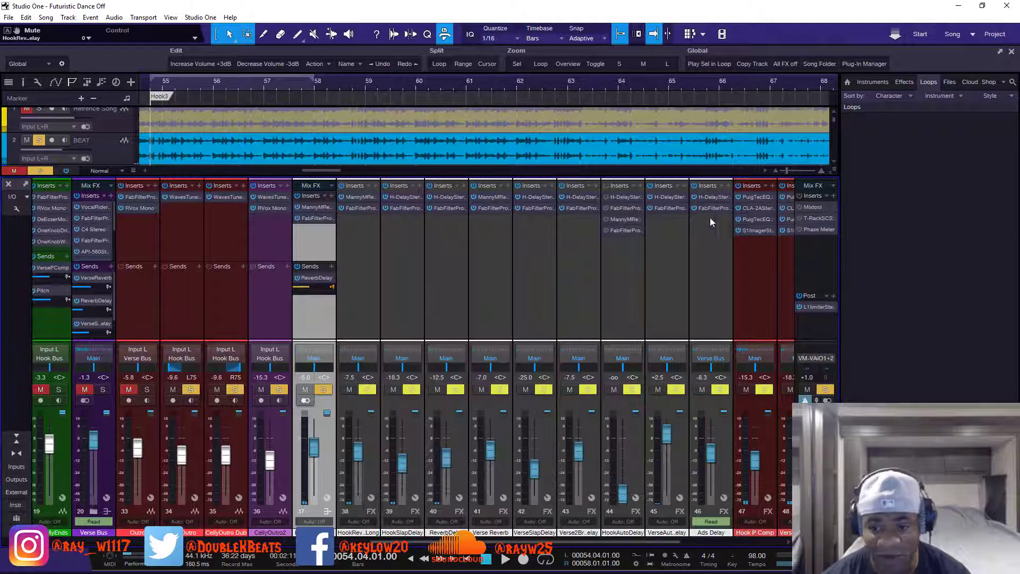
pyautogui.hscroll(-5, 204, 402)
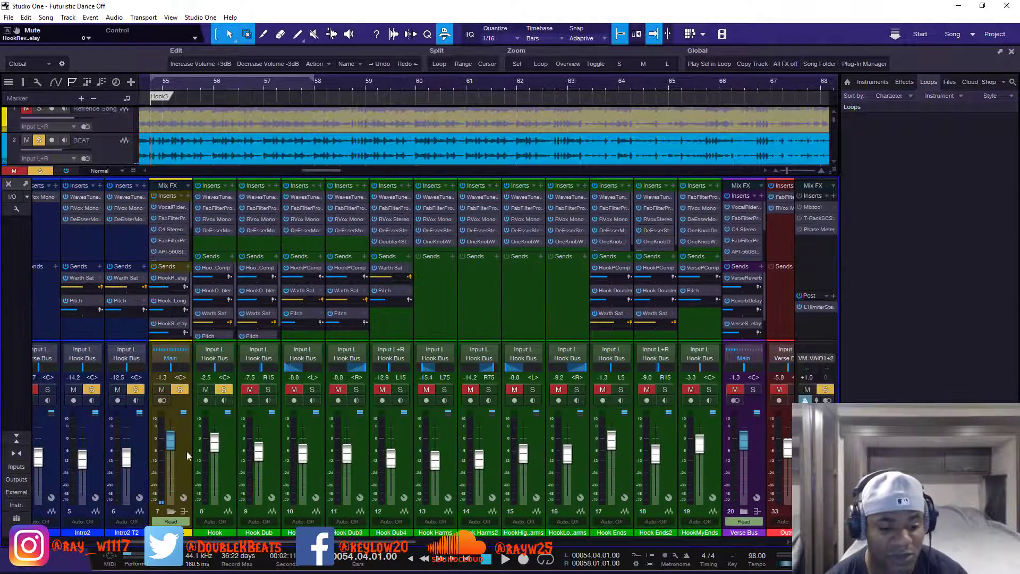
pyautogui.moveTo(248, 393); pyautogui.dragTo(704, 390)
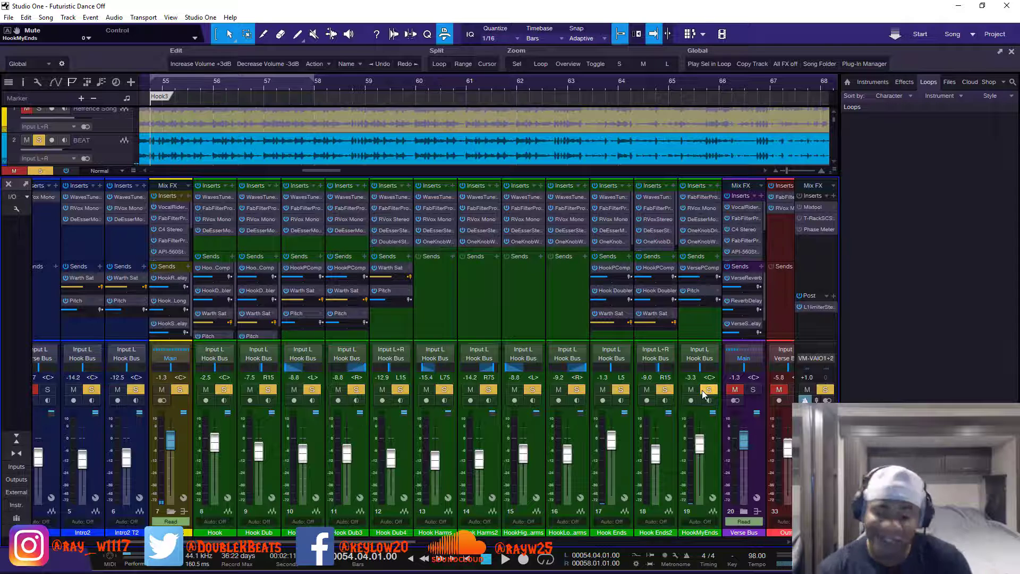
pyautogui.press('space')
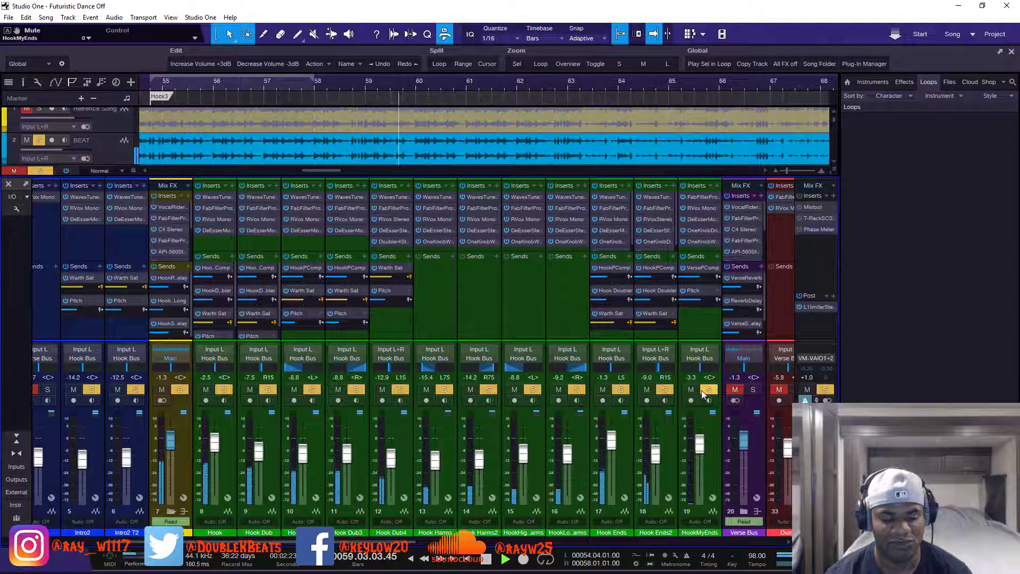
pyautogui.moveTo(342, 553); pyautogui.dragTo(526, 550)
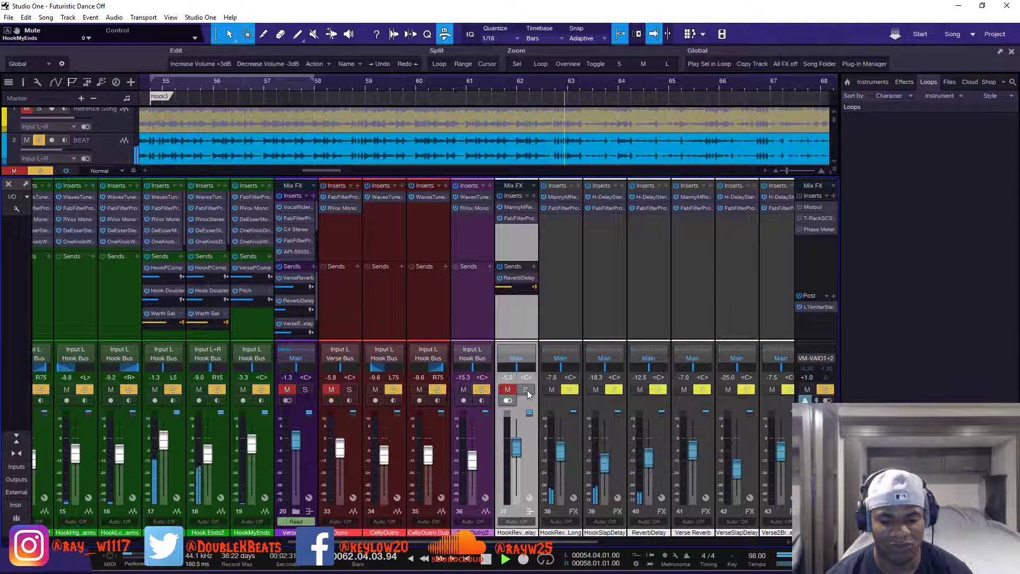
pyautogui.press('space')
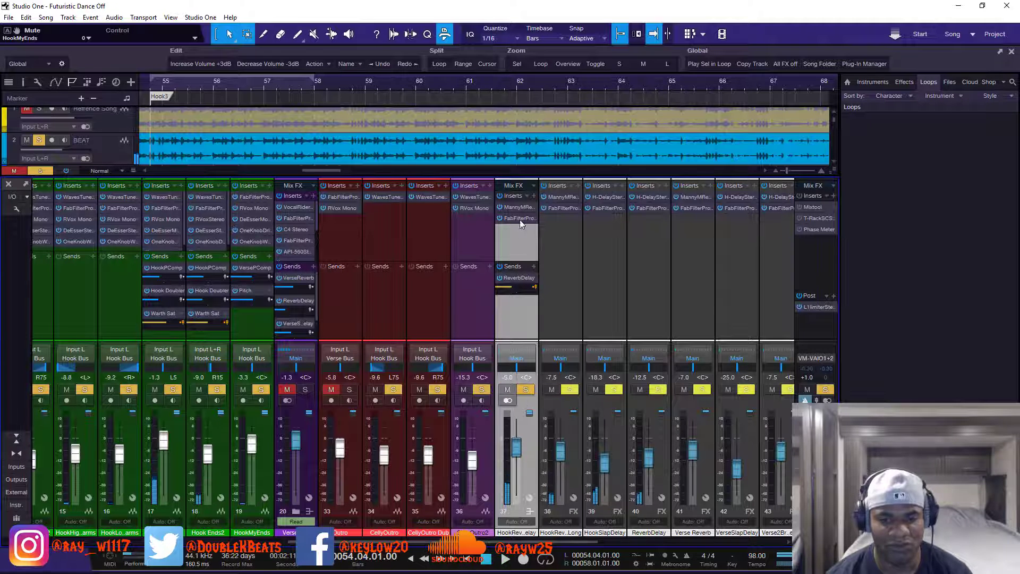
# Close the hook reverb window, mute hook channels 12–19, and start playback
pyautogui.doubleClick(521, 209)
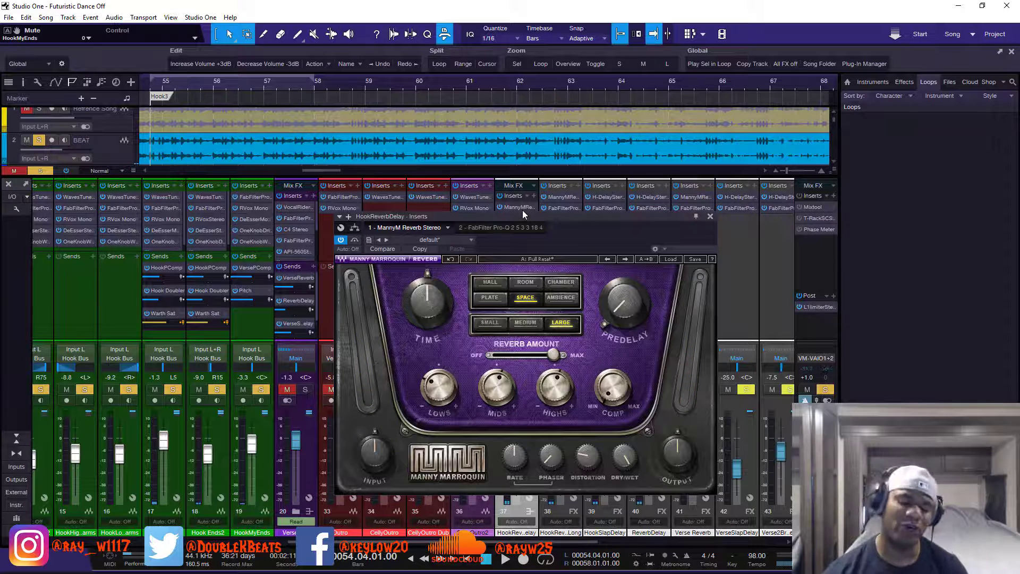
pyautogui.click(709, 217)
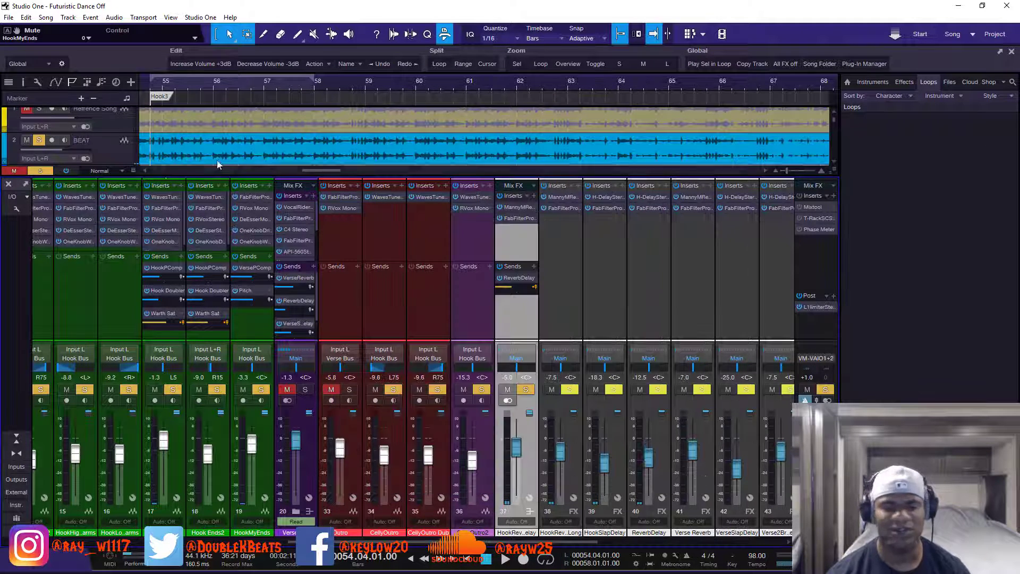
pyautogui.hscroll(-9, 336, 539)
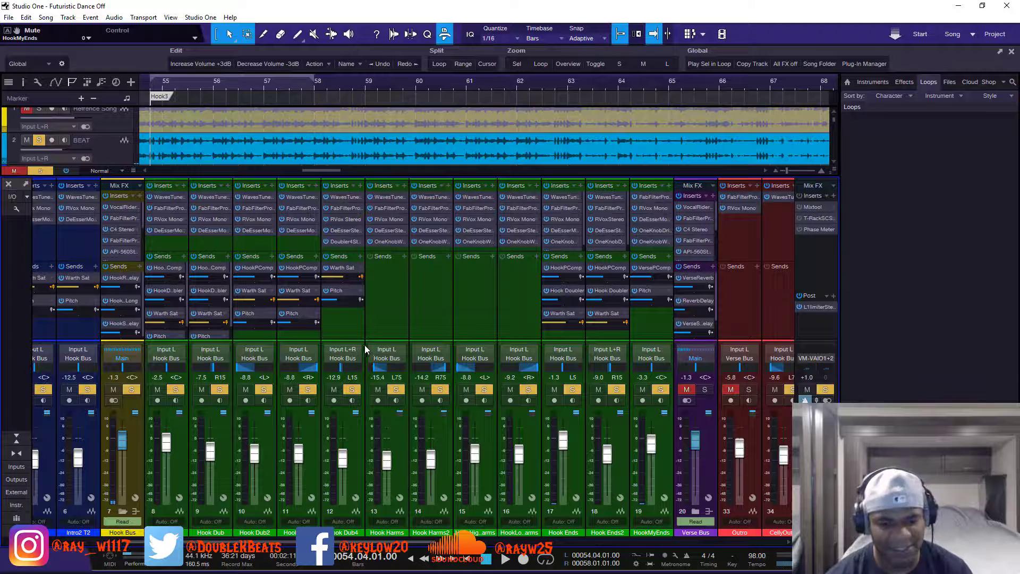
pyautogui.moveTo(646, 390); pyautogui.dragTo(333, 389)
pyautogui.press('space')
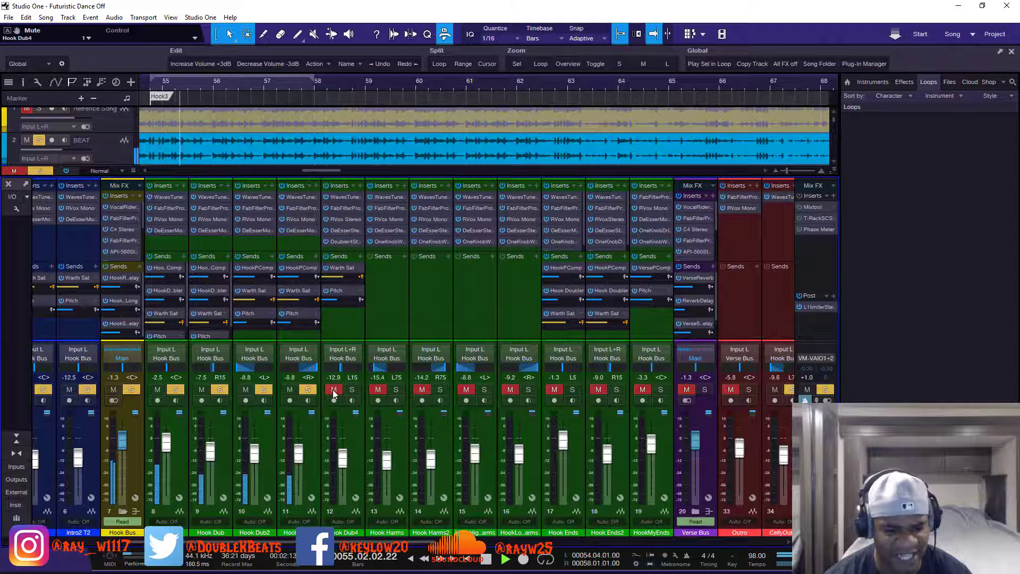
# Unmute hook channels 12 through 19, including HookMyEnds
pyautogui.click(333, 390)
pyautogui.click(378, 390)
pyautogui.click(422, 390)
pyautogui.click(466, 390)
pyautogui.click(510, 390)
pyautogui.click(555, 390)
pyautogui.click(599, 390)
pyautogui.click(642, 389)
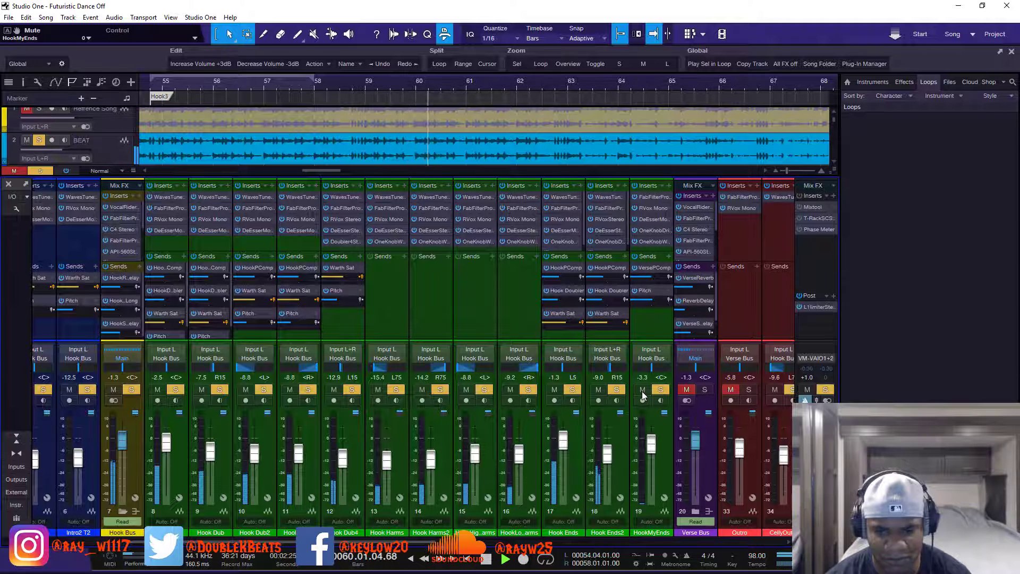
# Mute hook channels 8 through 16 and open Hook Ends' OneKnob Wetter during playback
pyautogui.press('space')
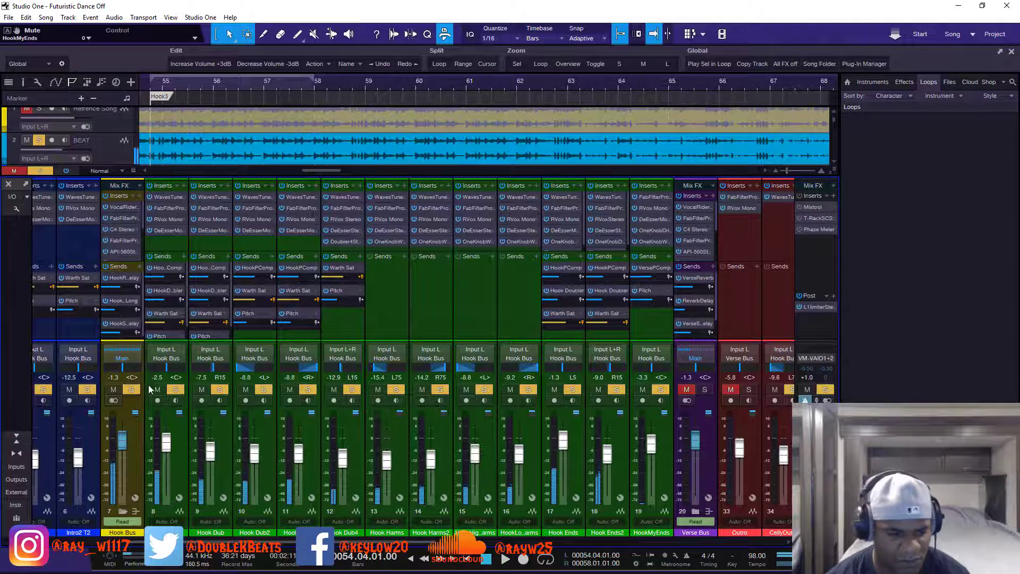
pyautogui.moveTo(157, 389); pyautogui.dragTo(509, 390)
pyautogui.click(508, 390)
pyautogui.click(572, 391)
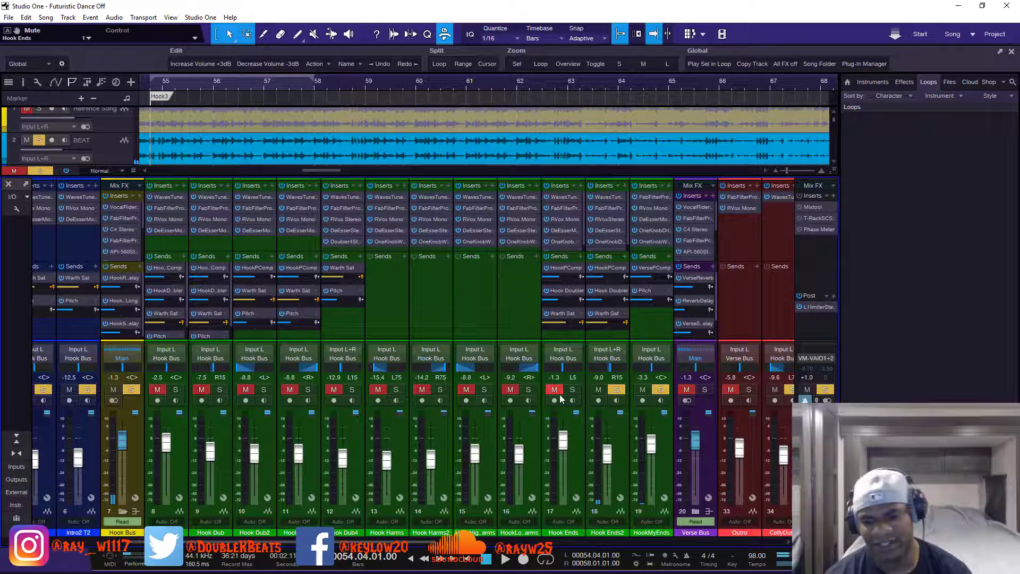
pyautogui.click(568, 242)
pyautogui.press('space')
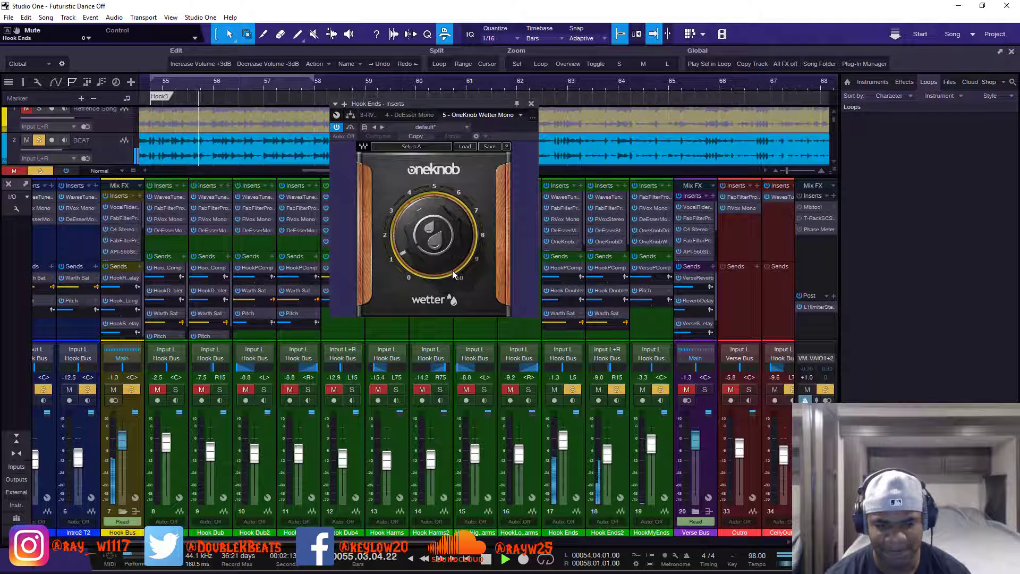
# Close Hook Ends' OneKnob Wetter, then open and close the one on HookMyEnds
pyautogui.click(530, 103)
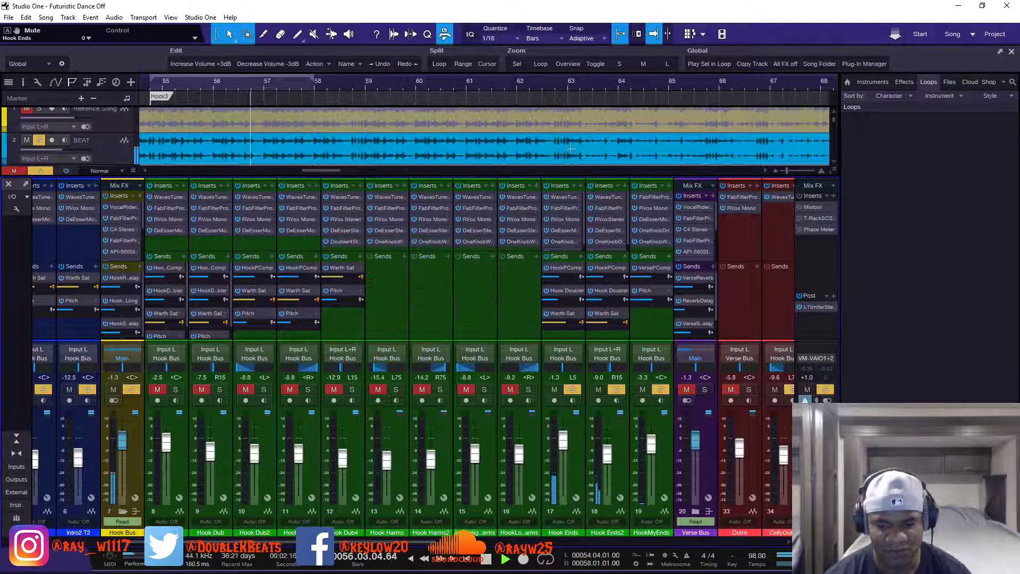
pyautogui.click(652, 241)
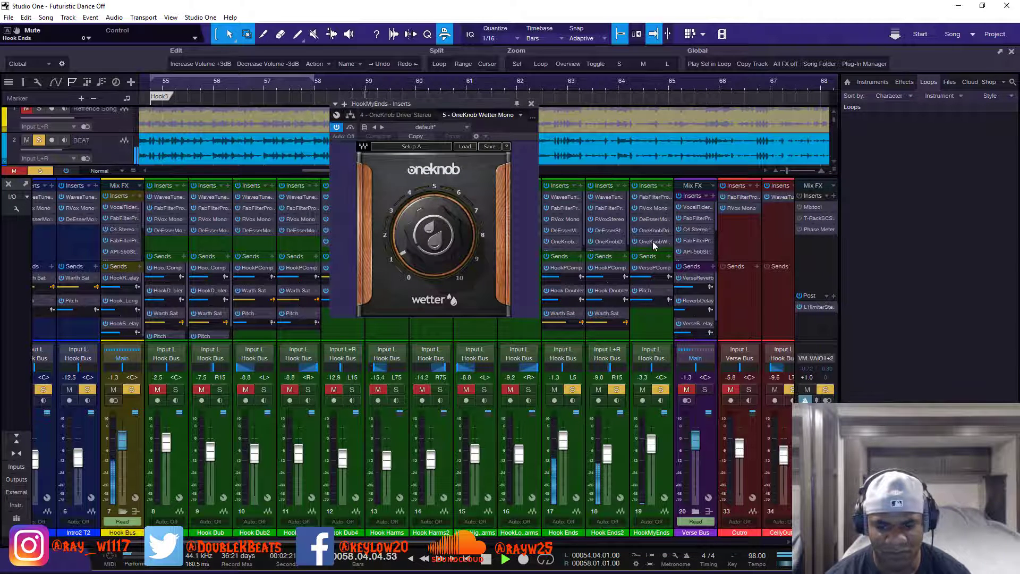
pyautogui.click(531, 104)
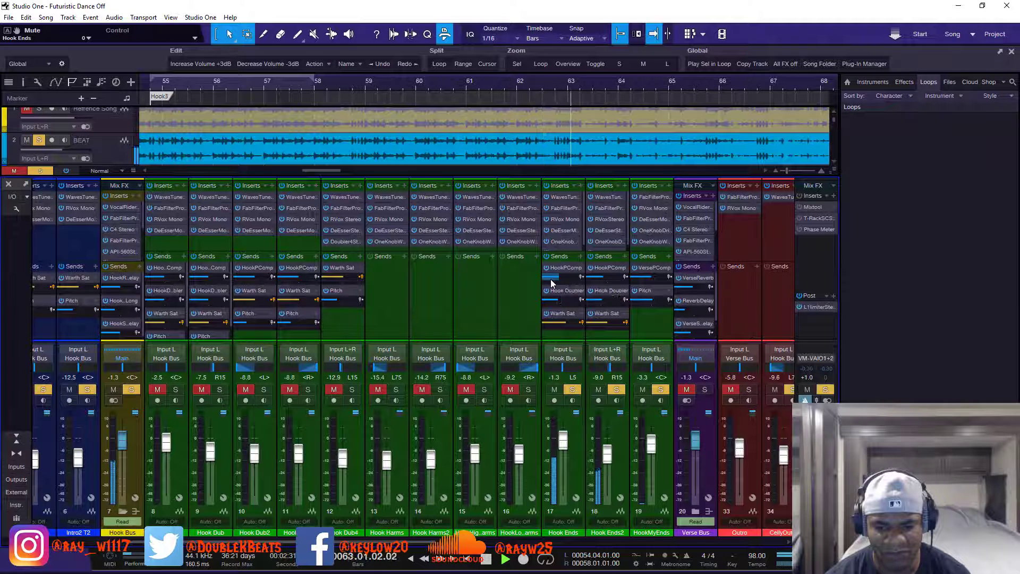
# Stop playback and scroll the mixer to the reverb and delay return channels
pyautogui.press('space')
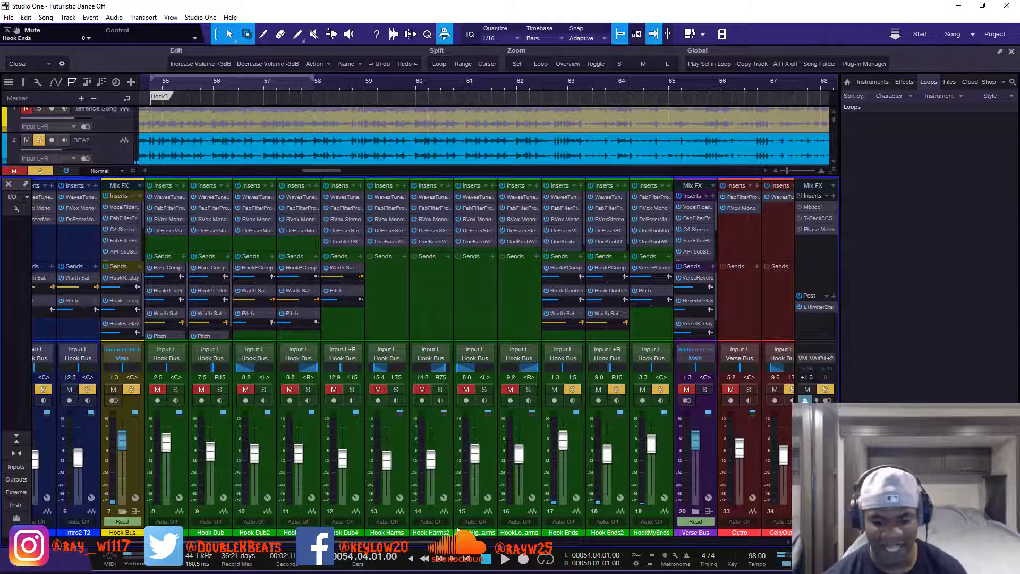
pyautogui.hscroll(-2, 377, 534)
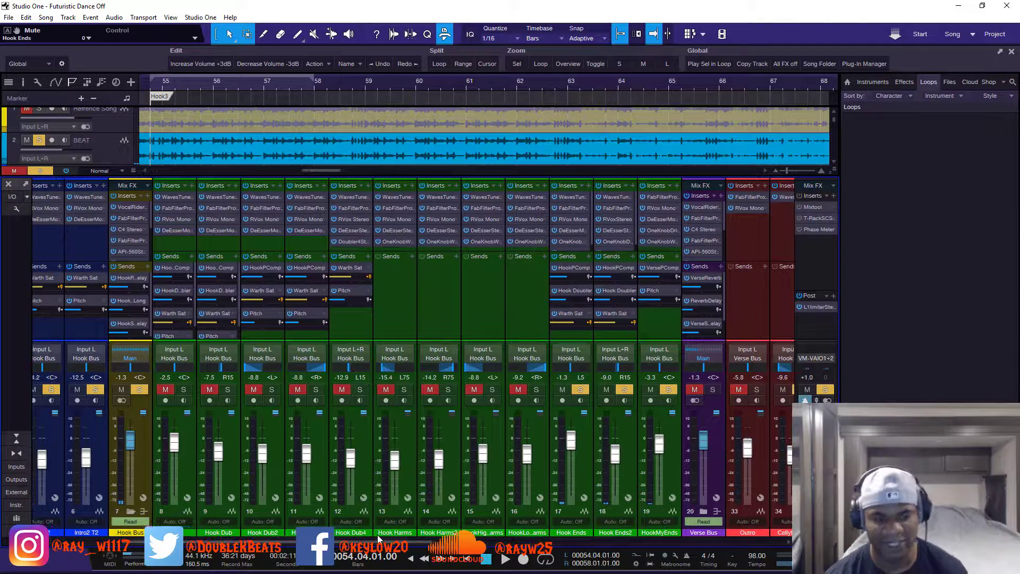
pyautogui.hscroll(-4, 207, 518)
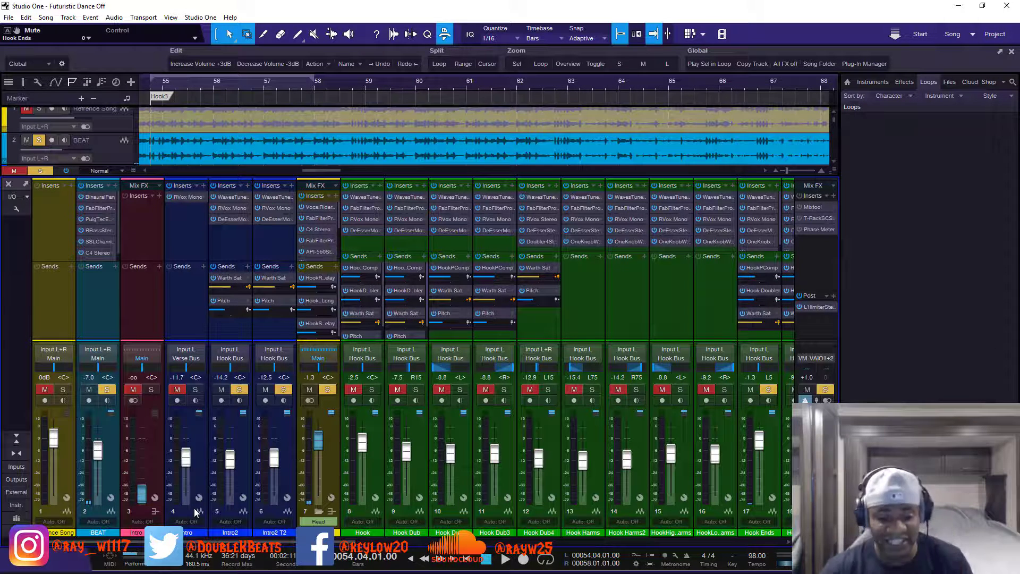
pyautogui.scroll(-5, 249, 542)
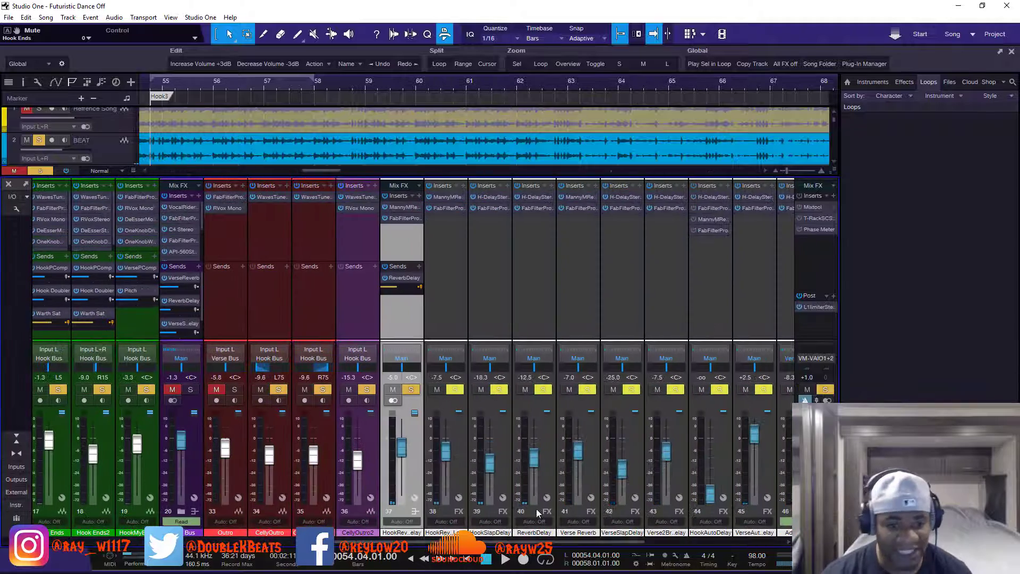
# Lower the HookReverbDelay reverb time to 89.3%, play it back, and close the window
pyautogui.click(403, 207)
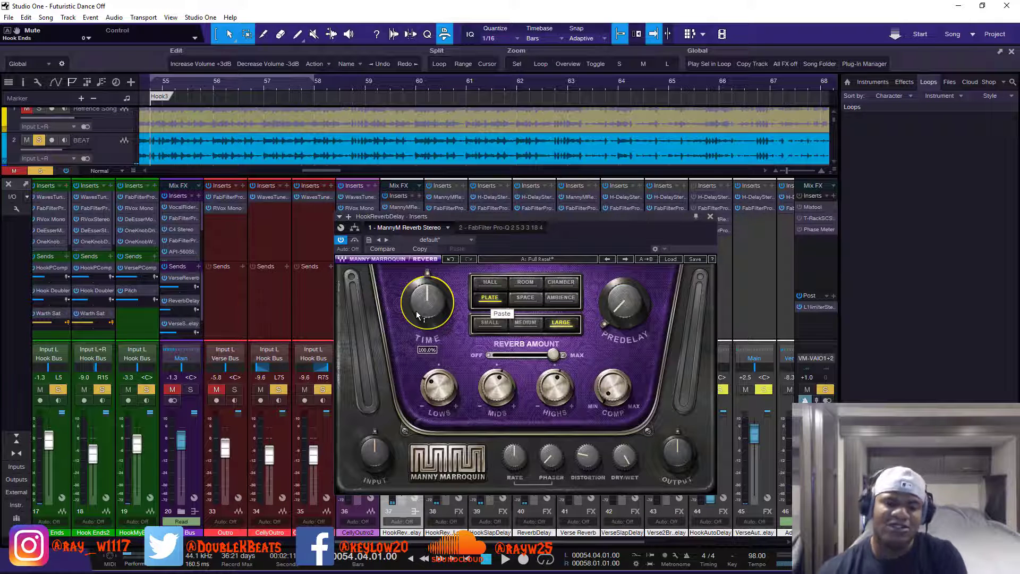
pyautogui.moveTo(428, 302); pyautogui.dragTo(428, 314)
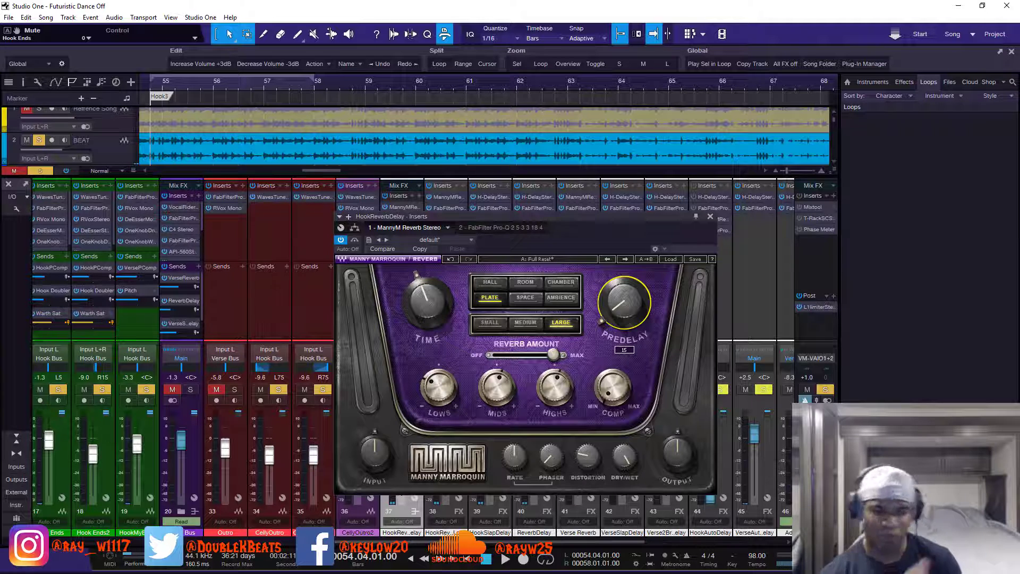
pyautogui.press('space')
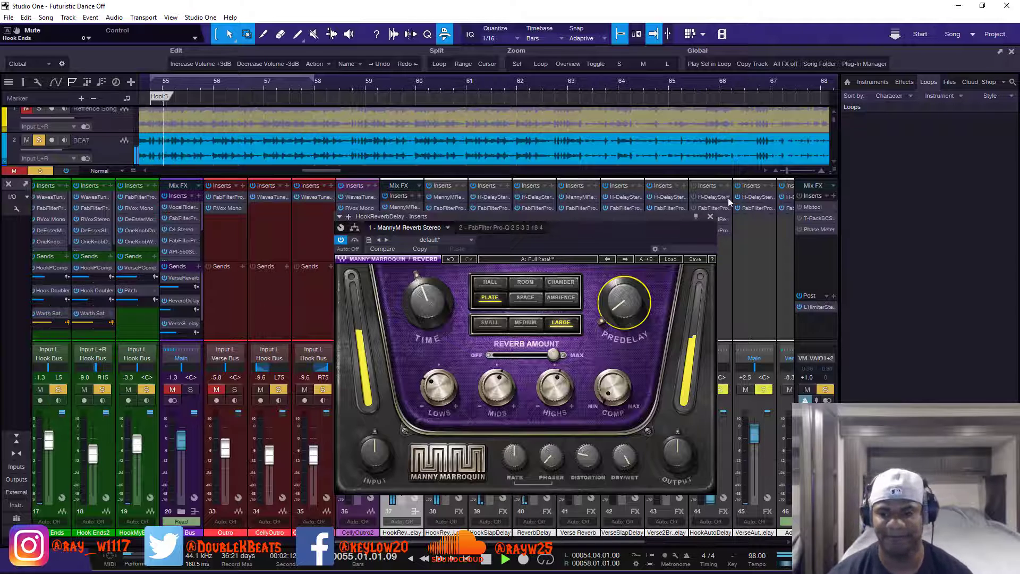
pyautogui.click(710, 218)
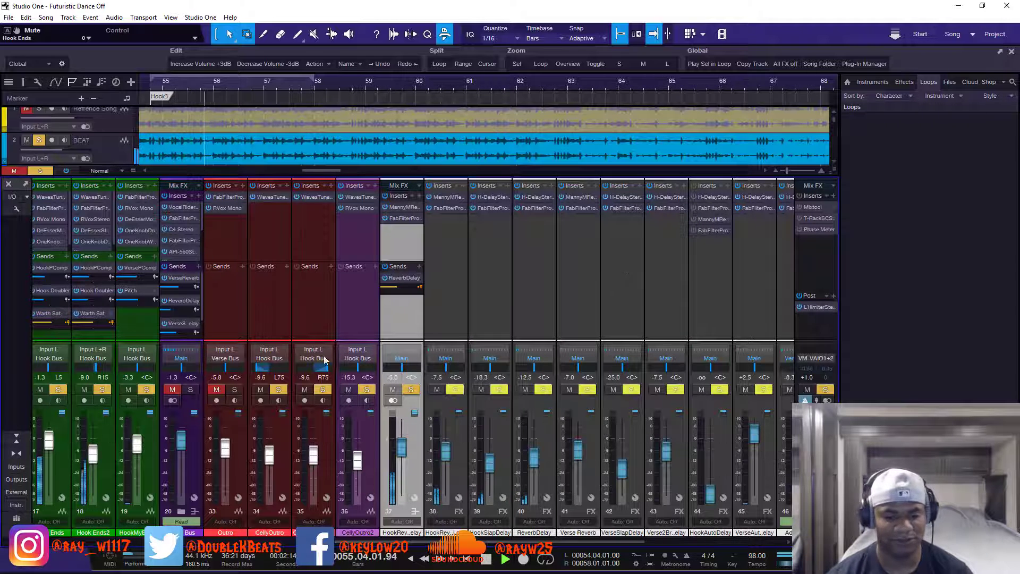
# Unmute the Hook channel 8, listen to it with the reverb, then stop playback
pyautogui.moveTo(361, 543); pyautogui.dragTo(491, 568)
pyautogui.click(149, 391)
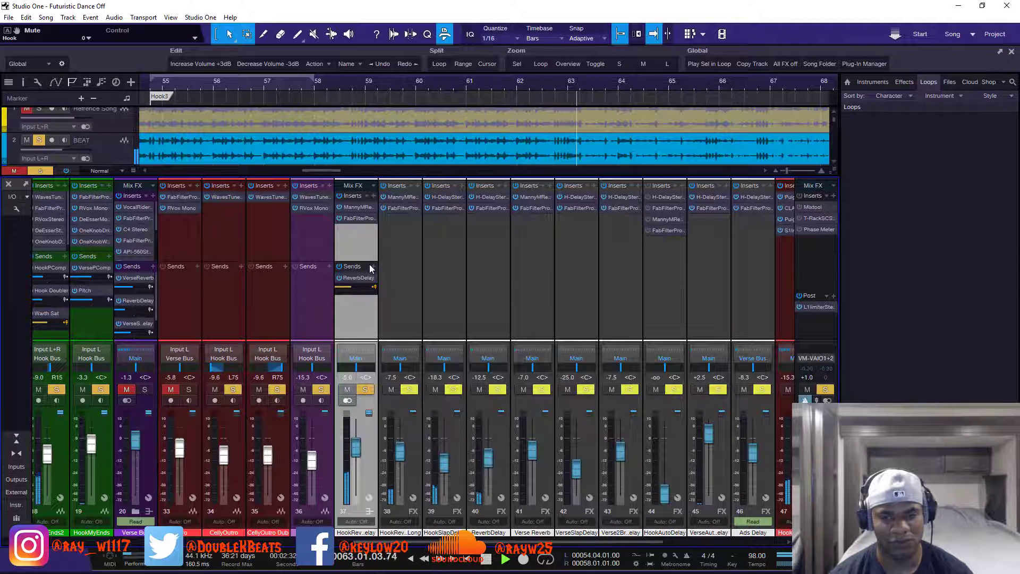
pyautogui.press('space')
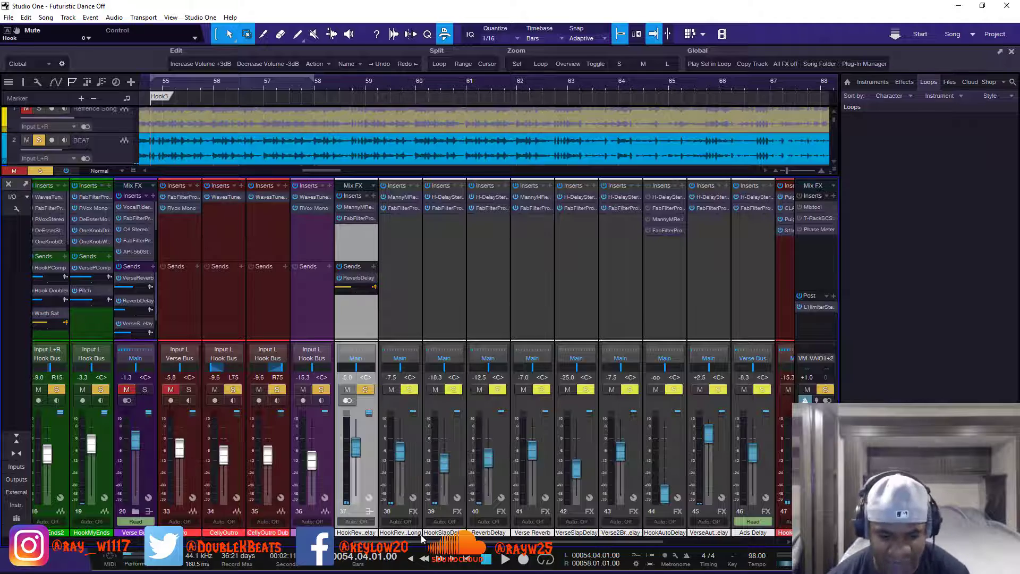
pyautogui.hscroll(-10, 426, 546)
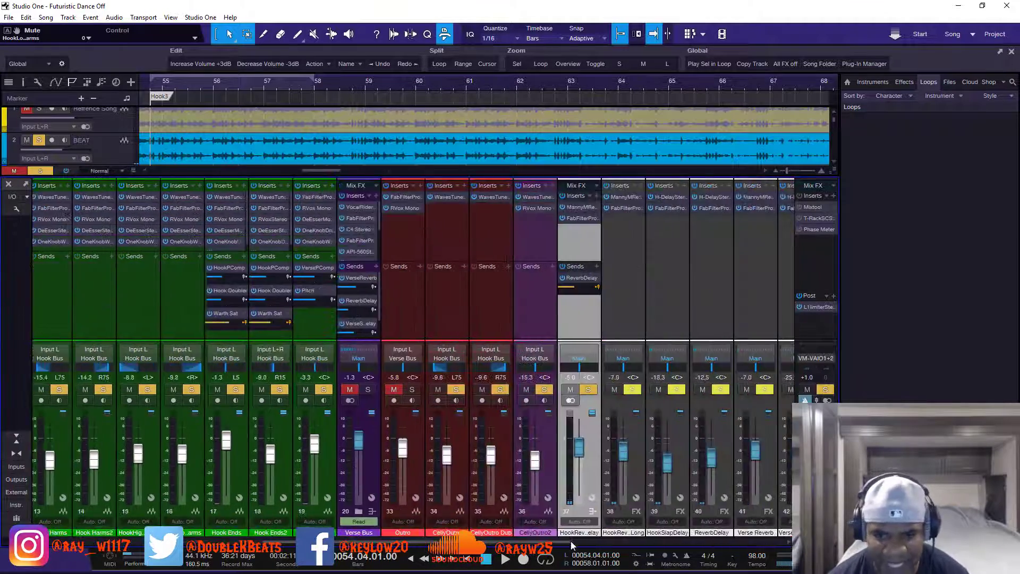
pyautogui.hscroll(2, 572, 544)
# Switch the HookReverbDelay MannyM Reverb plate from large to medium size and audition it playing with the mix
pyautogui.rightClick(533, 208)
pyautogui.press('Escape')
pyautogui.click(532, 207)
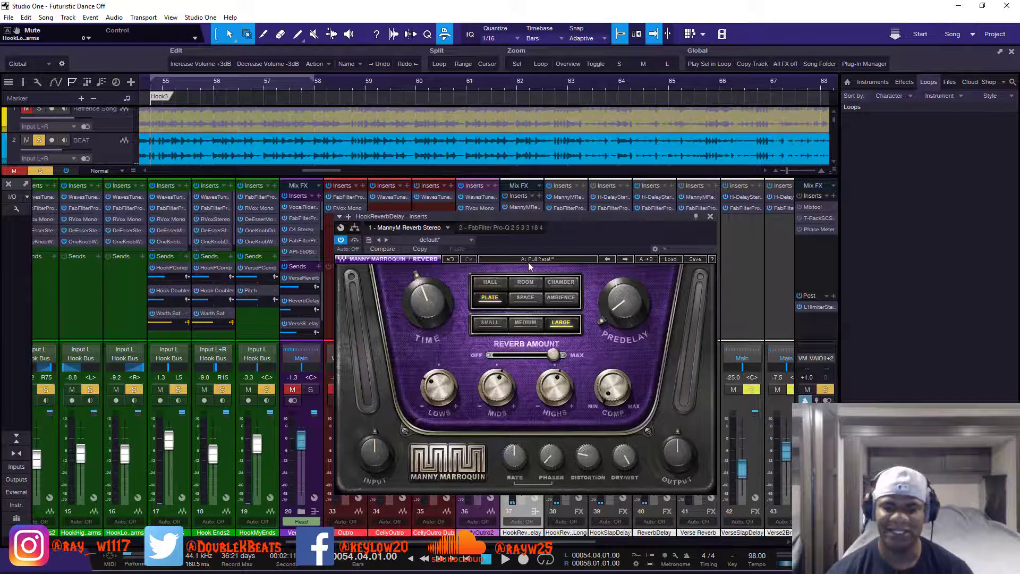
pyautogui.click(520, 326)
pyautogui.press('space')
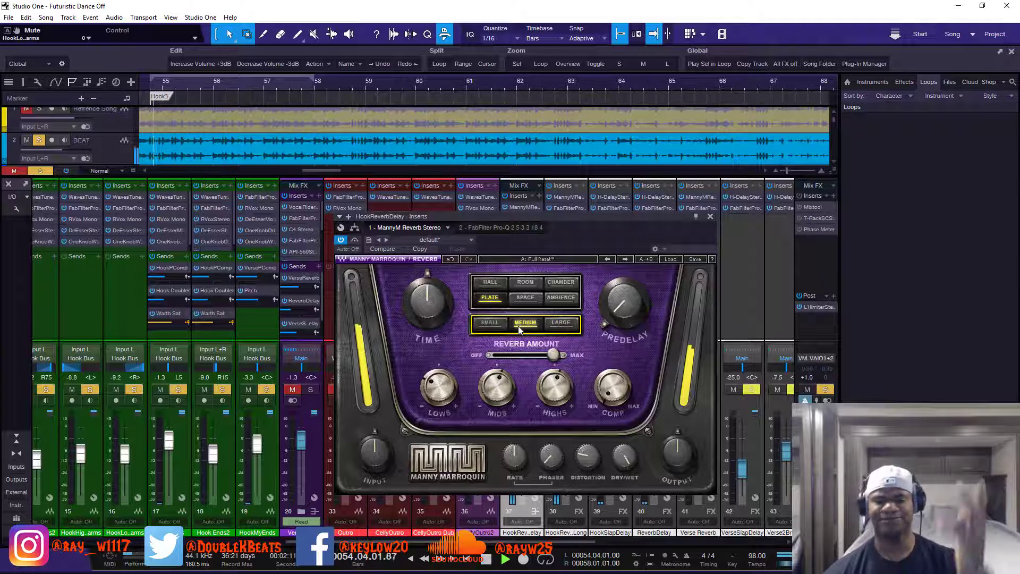
pyautogui.moveTo(427, 300)
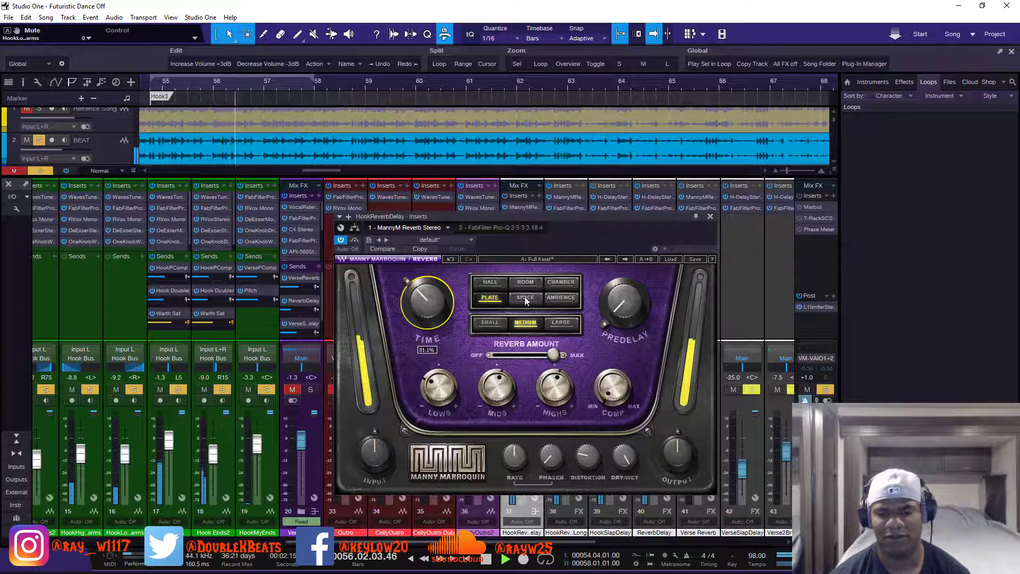
pyautogui.click(710, 217)
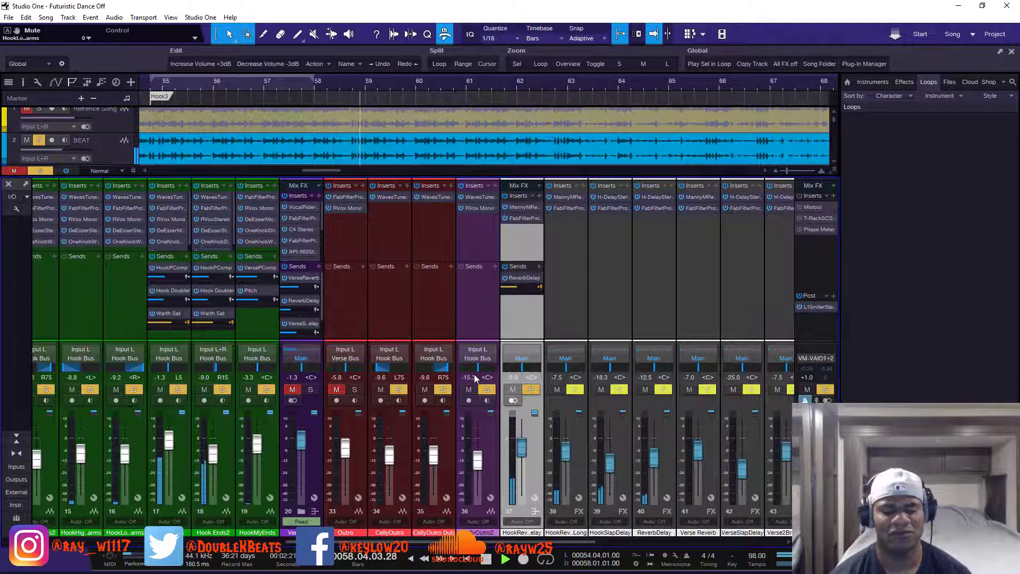
# Return the mixer view to the hook channels and stop playback after the hook section plays through
pyautogui.hscroll(-6, 475, 378)
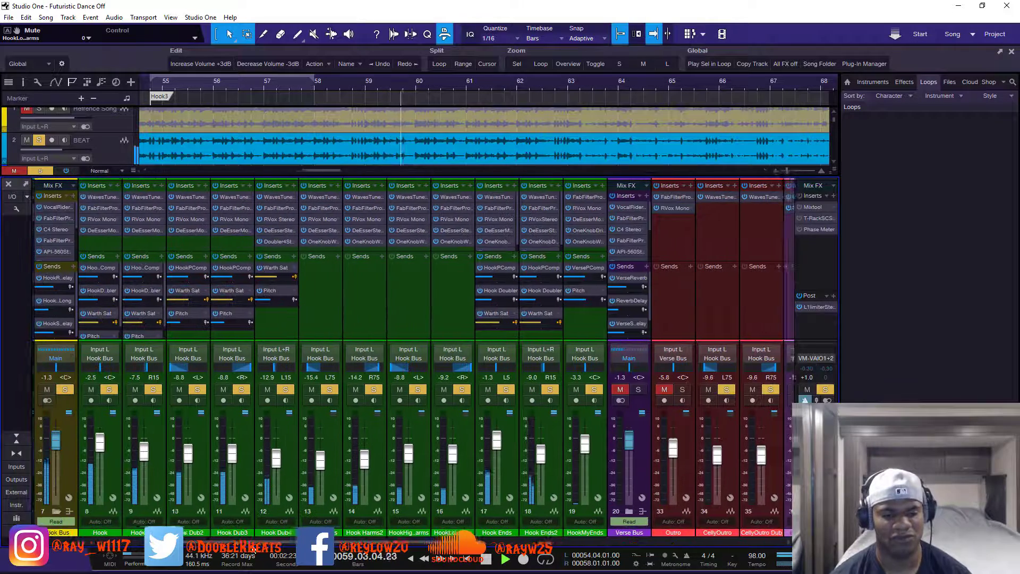
pyautogui.hscroll(-2, 475, 379)
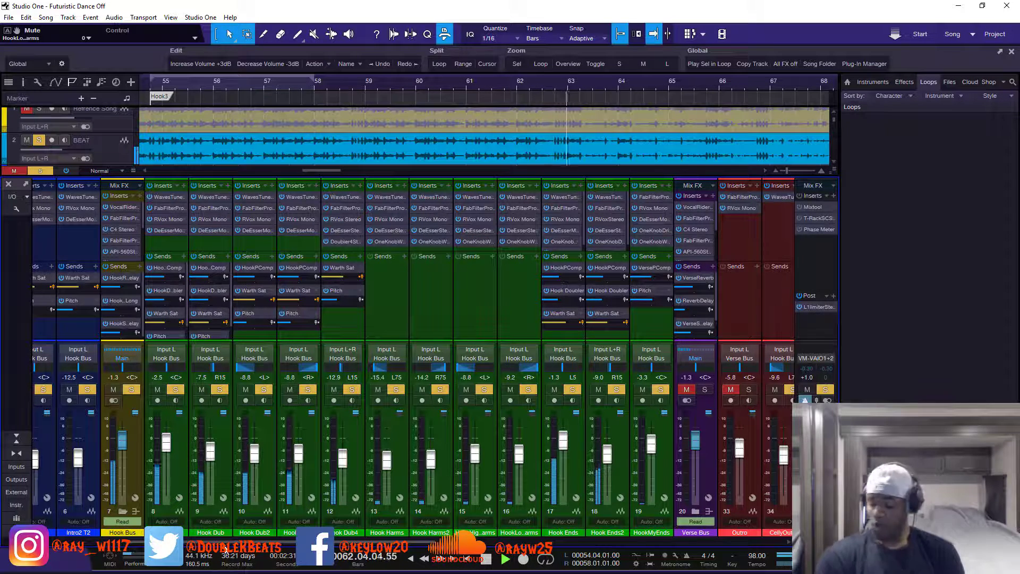
pyautogui.press('space')
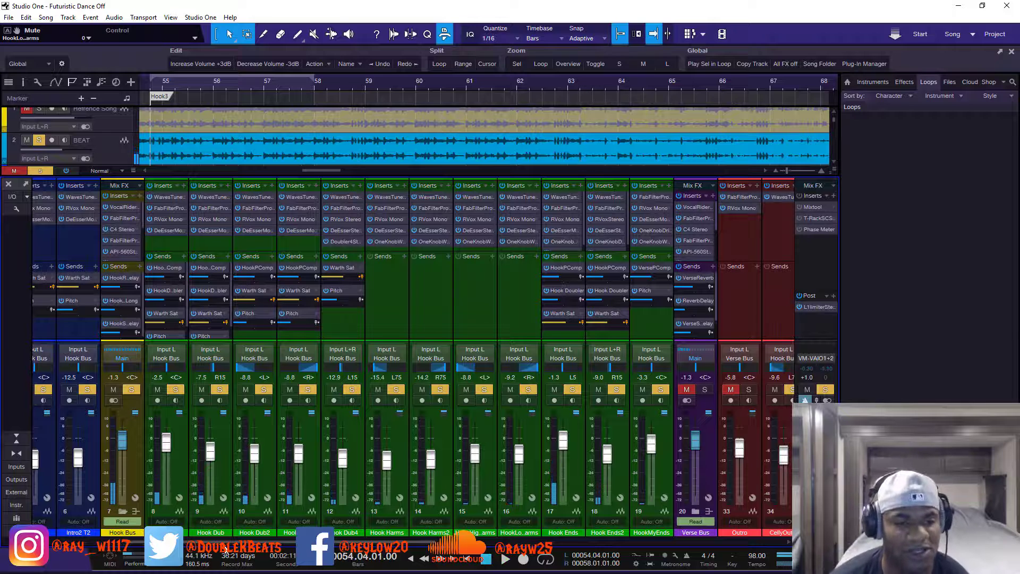